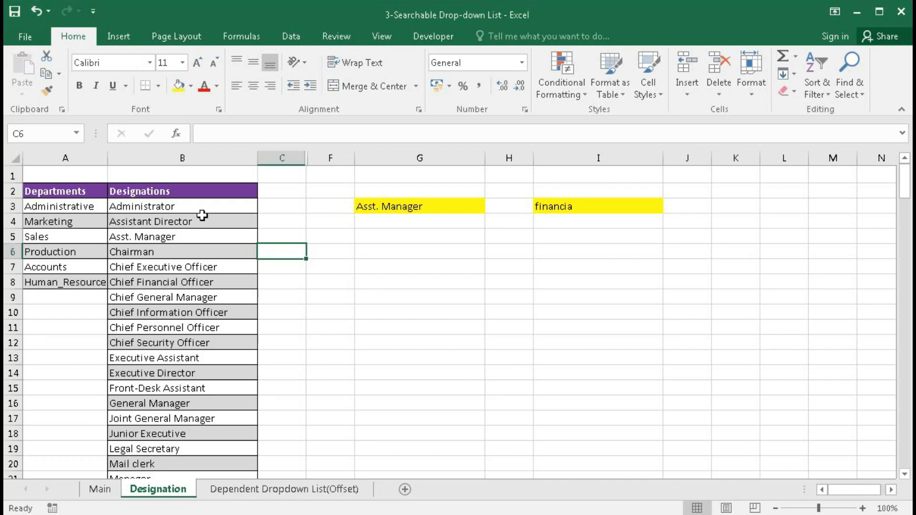
Examine the Designations list and the drop-down options offered in cells G3 and I3
left_click_drag(202, 212, 208, 446)
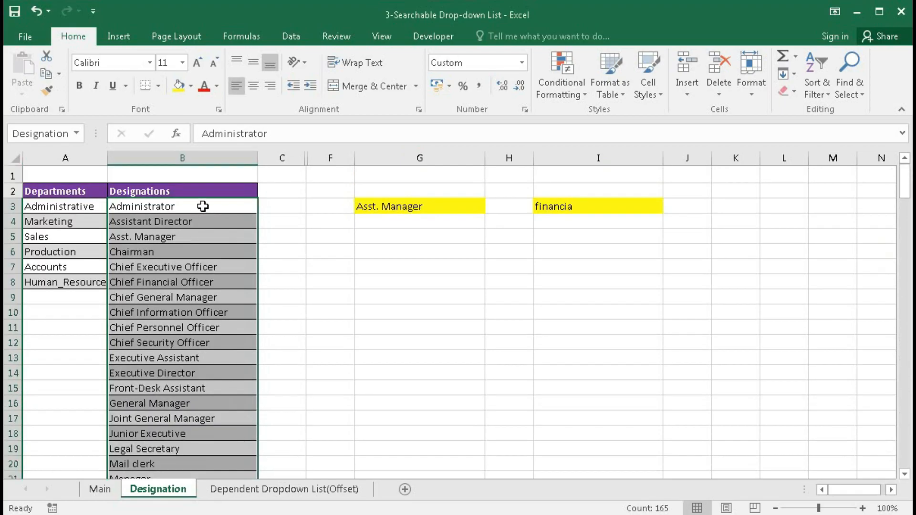
left_click(399, 204)
left_click(491, 206)
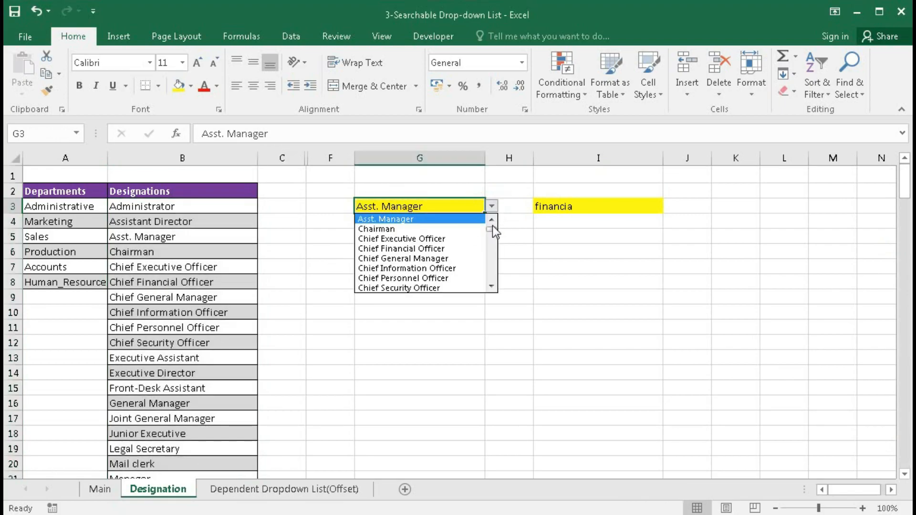
mouse_move(491, 227)
left_mouse_down()
mouse_move(497, 283)
mouse_move(492, 222)
left_mouse_up()
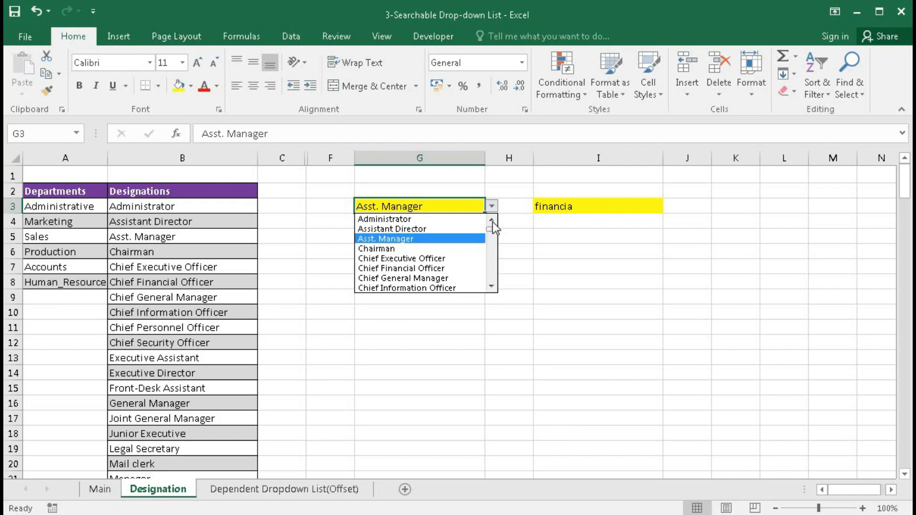
left_click(598, 207)
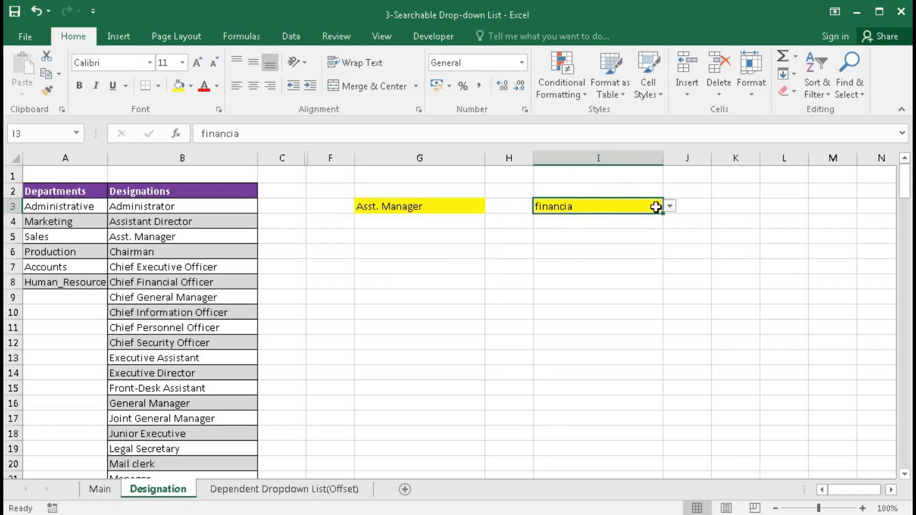
left_click(670, 206)
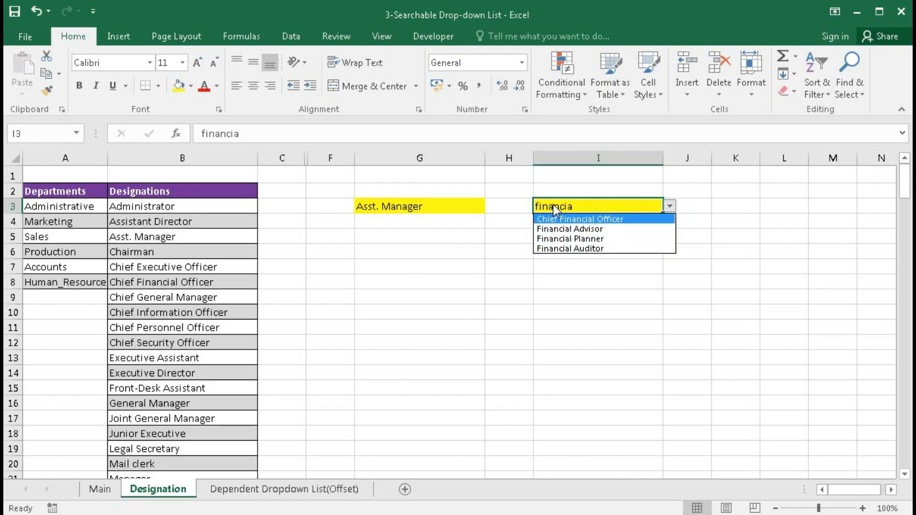
Enter "manager" in I3 and browse its filtered drop-down list
left_click(585, 208)
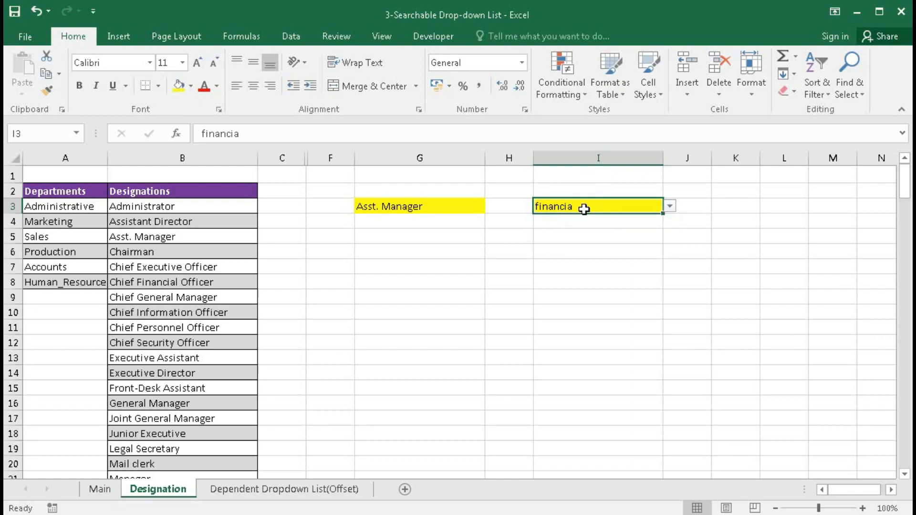
type("manager")
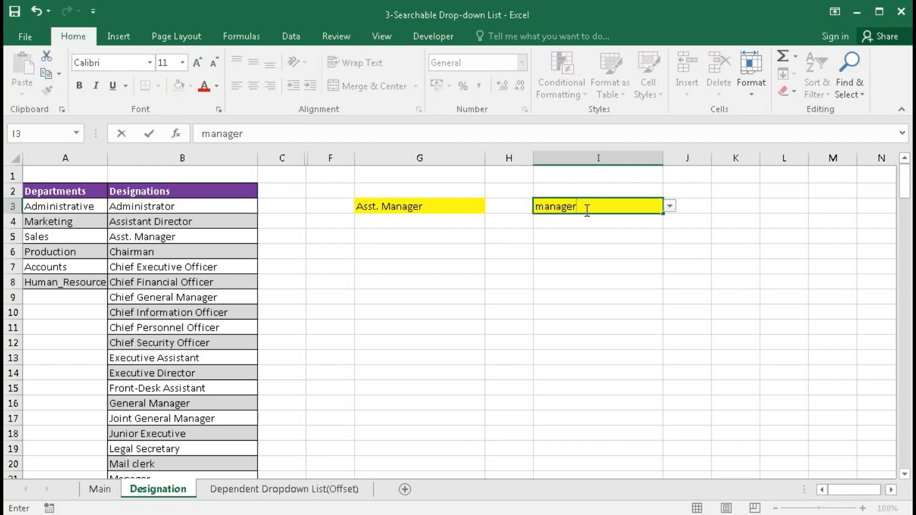
left_click(670, 206)
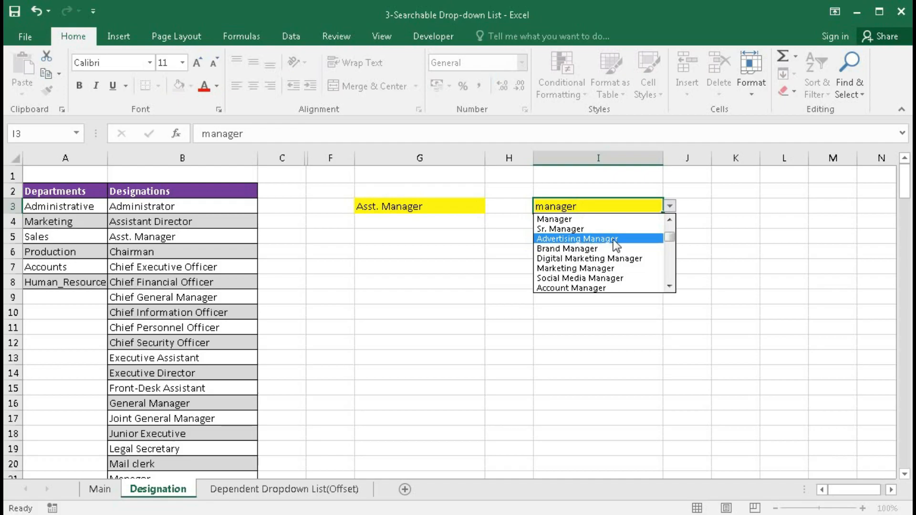
mouse_move(671, 237)
left_mouse_down()
mouse_move(670, 281)
mouse_move(674, 220)
left_mouse_up()
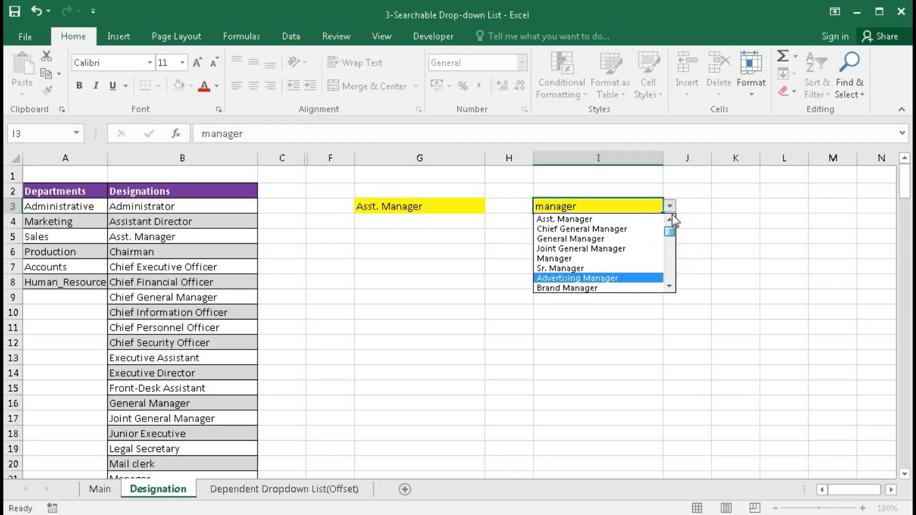
Replace the search text in I3 with "hr manager" and show the matching drop-down options
left_click(598, 203)
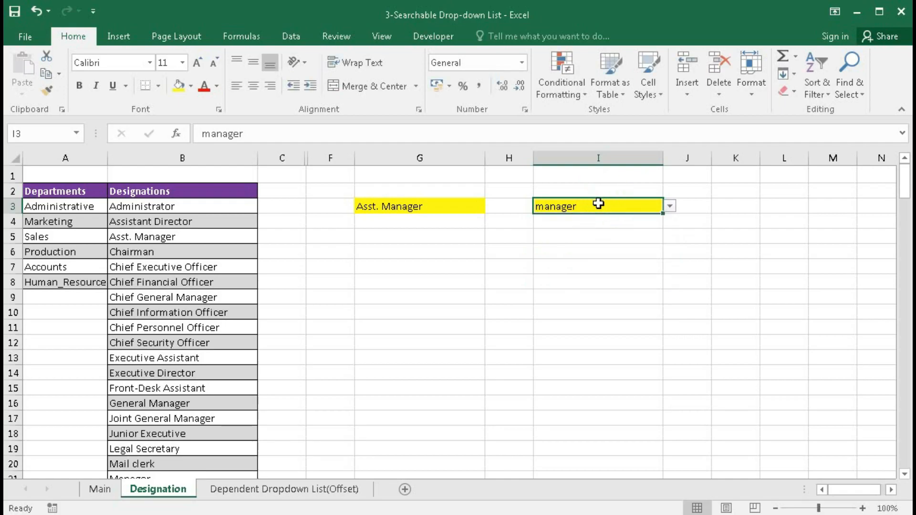
type("hr manager")
left_click(671, 206)
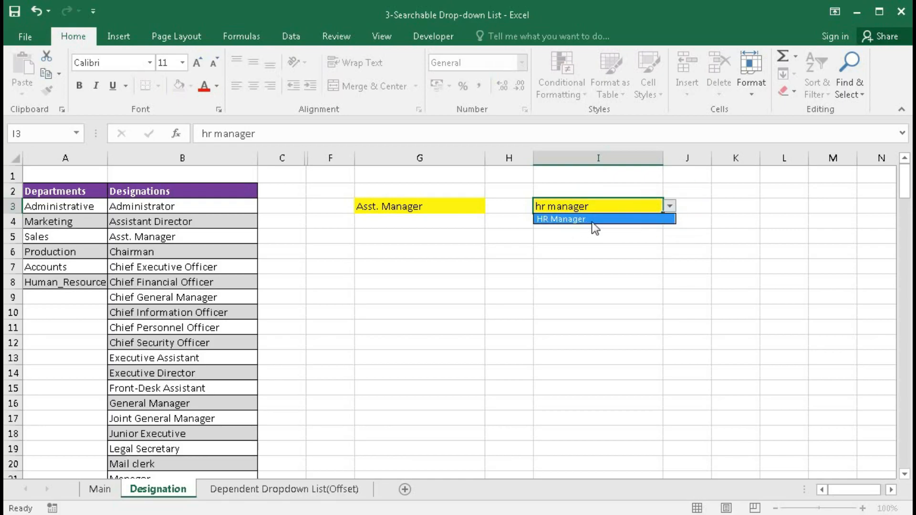
Shorten the search text in I3 to "hr" and open its drop-down list
left_click(606, 203)
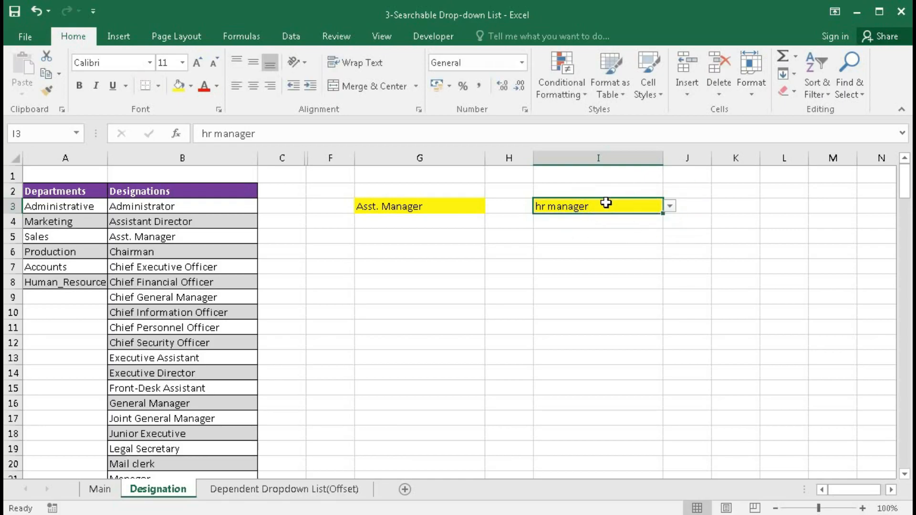
type("hr")
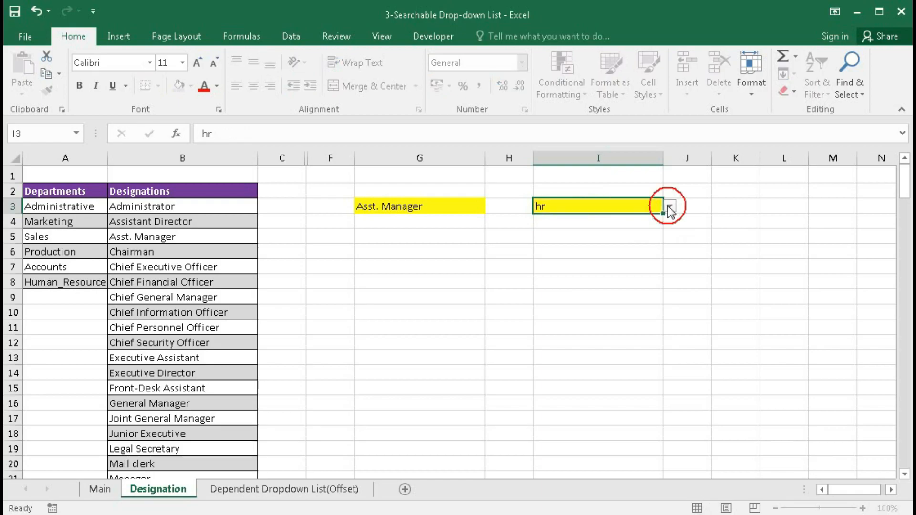
left_click(669, 206)
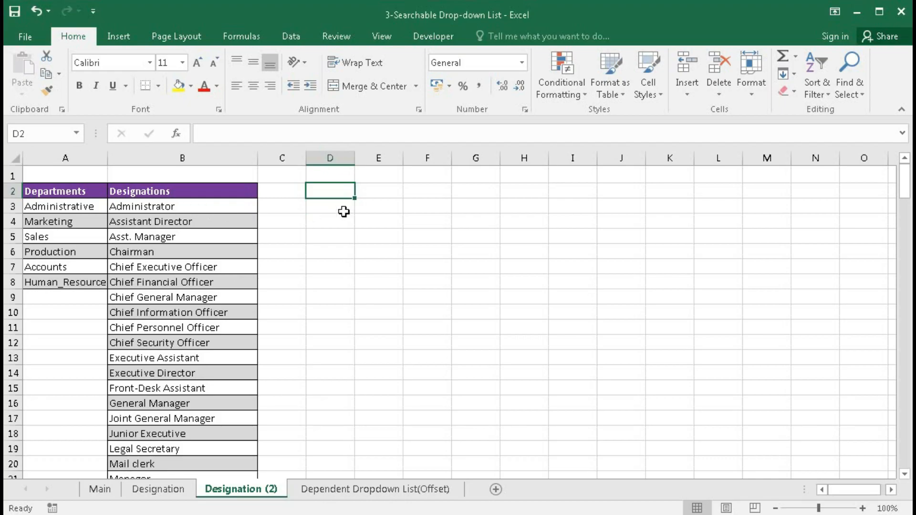
Enter the search text "chief" in cell D2 of the Designation (2) sheet
type("chief")
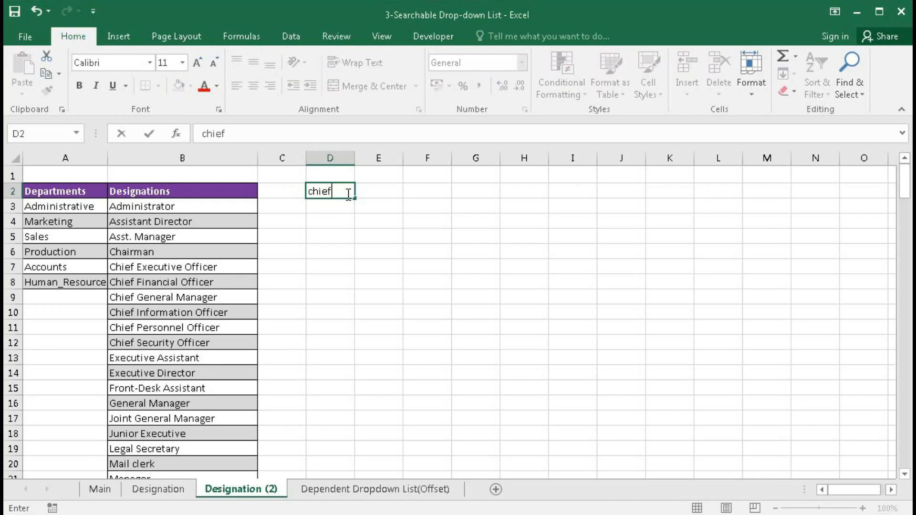
key("Return")
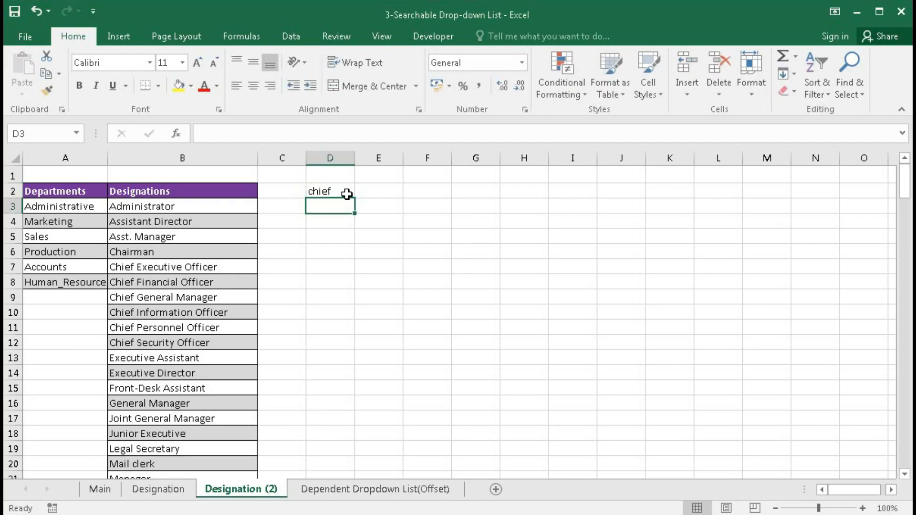
left_click(172, 206)
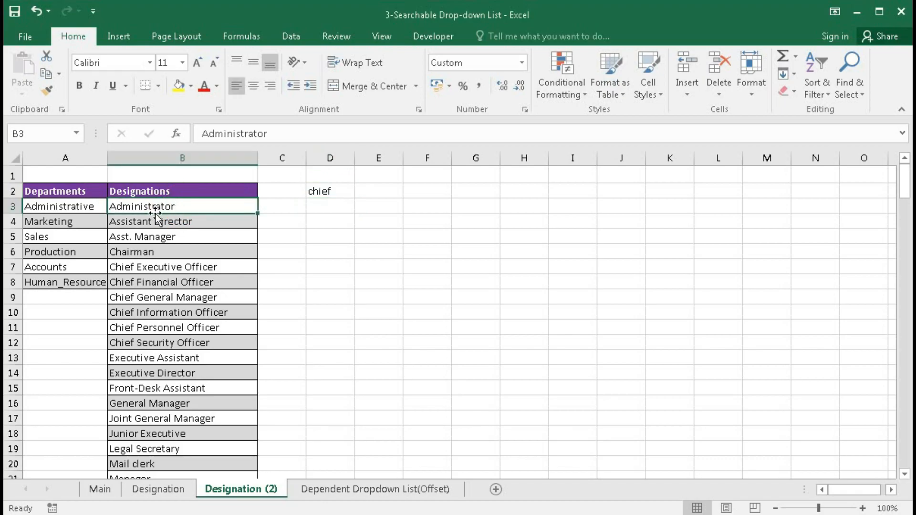
Enter =SEARCH($D$2,B3) in D3 to look for the D2 text within the first designation
left_click(328, 210)
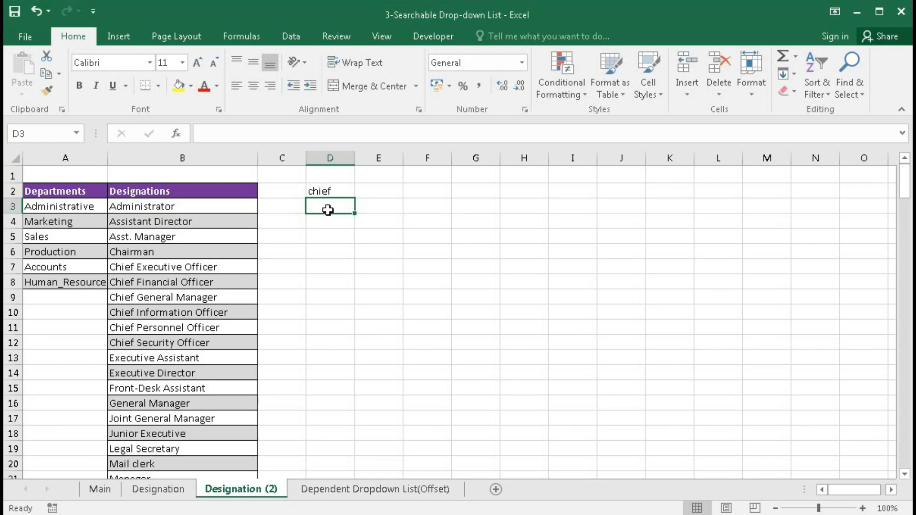
type("=")
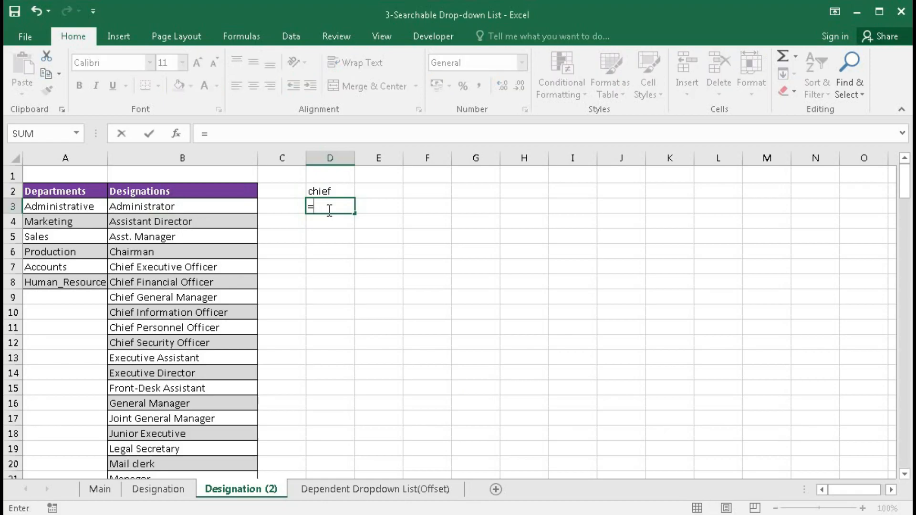
type("search")
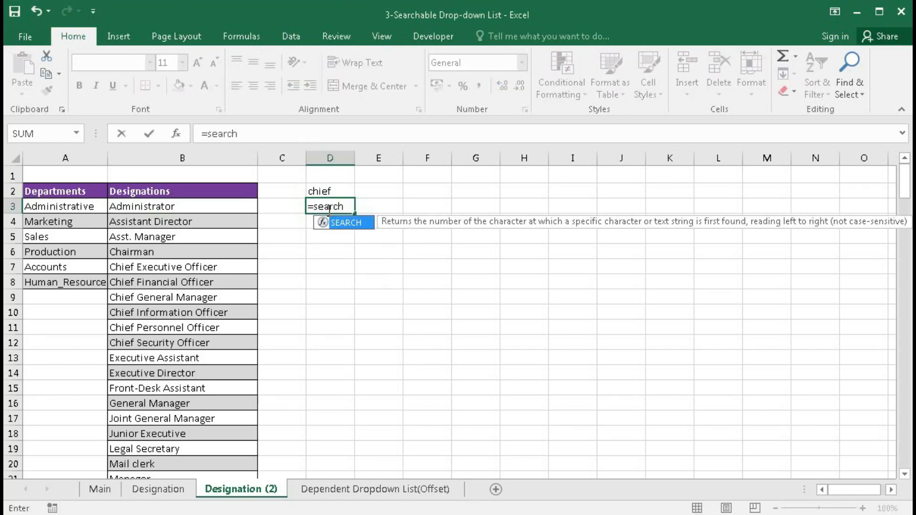
type("(")
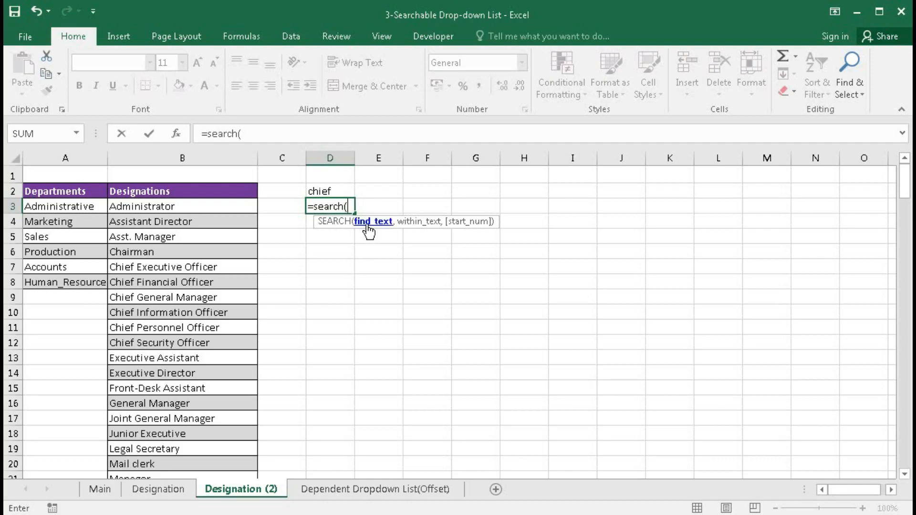
left_click(327, 189)
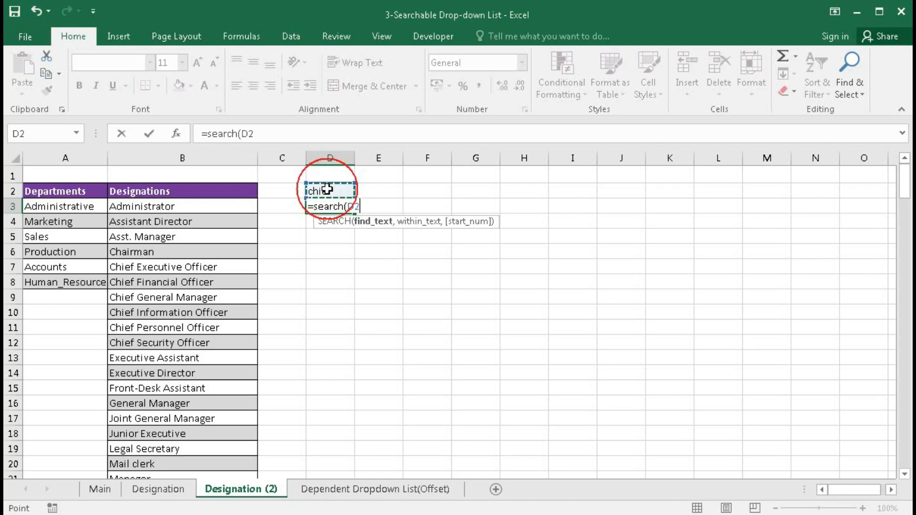
key("F4")
type(",")
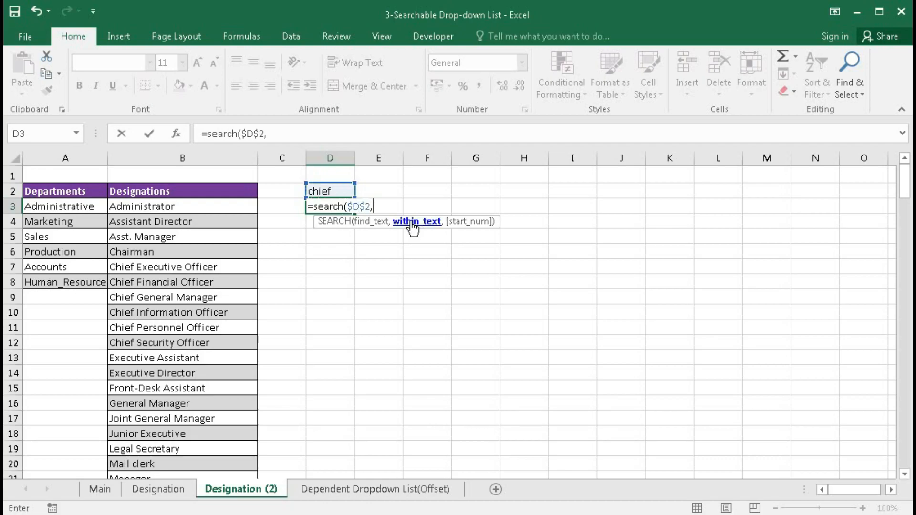
left_click(174, 207)
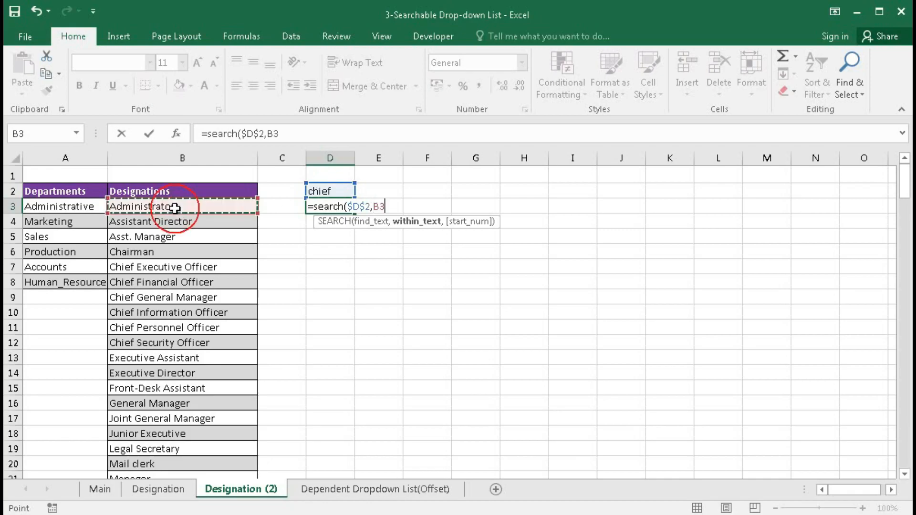
type(")")
key("Return")
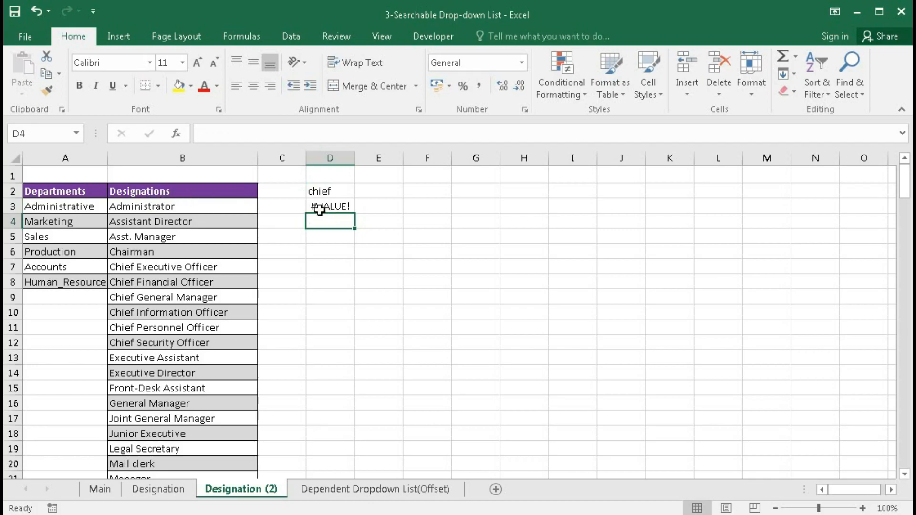
Fill the SEARCH formula from D3 down column D to the end of the Designations list
left_click(319, 208)
left_click_drag(354, 213, 358, 393)
scroll(372, 376, "up", 6)
scroll(372, 376, "up", 6)
left_click_drag(906, 379, 903, 168)
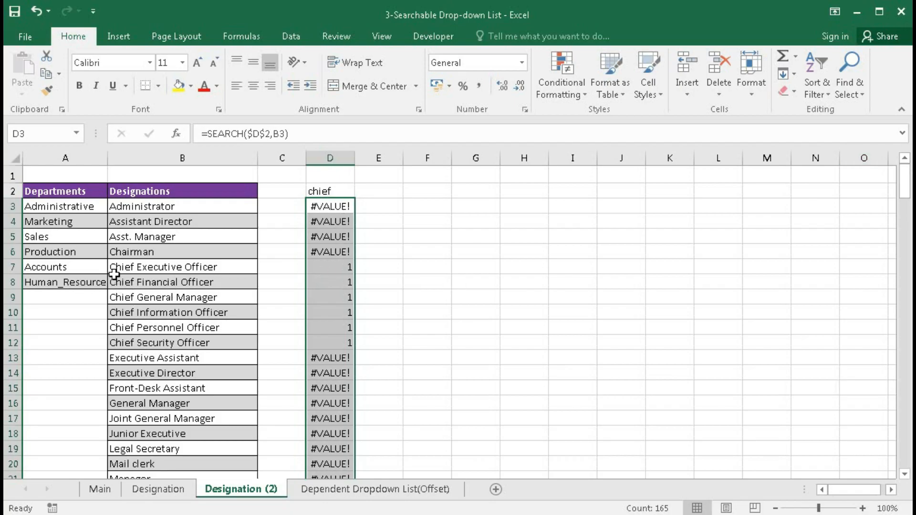
Change the search text in D2 to "f" and review the SEARCH results down column D
left_click(340, 190)
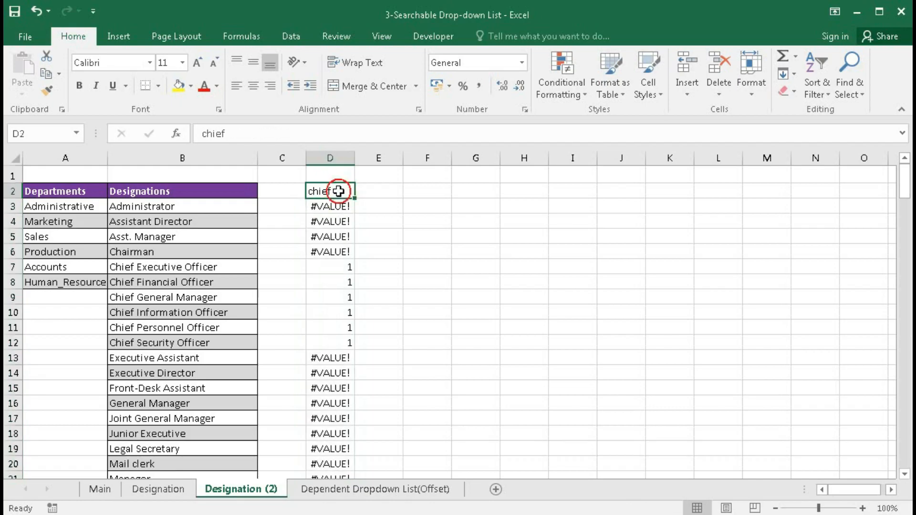
type("f")
key("Return")
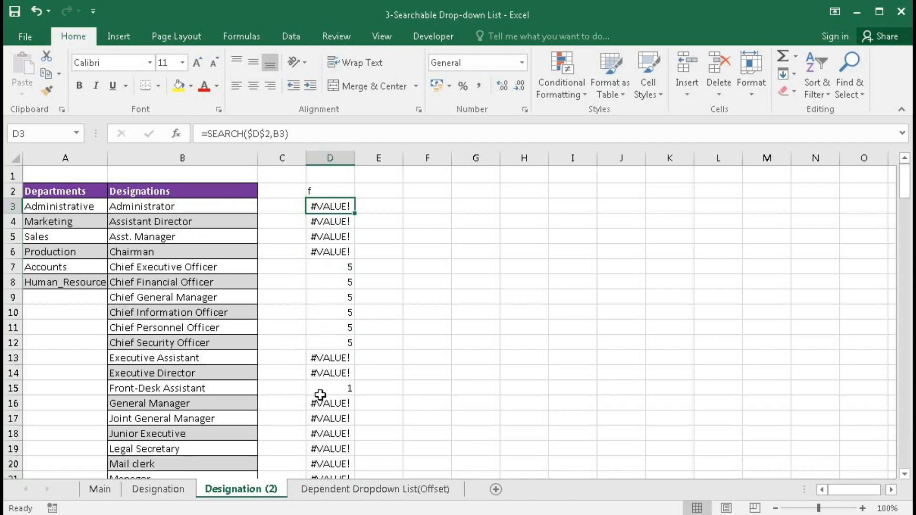
scroll(320, 375, "down", 4)
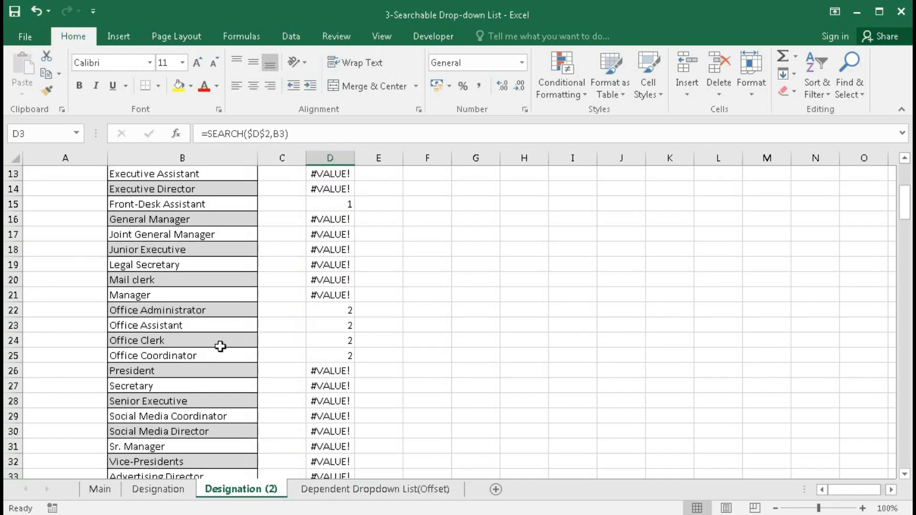
scroll(241, 363, "up", 4)
scroll(241, 363, "down", 4)
scroll(180, 342, "up", 4)
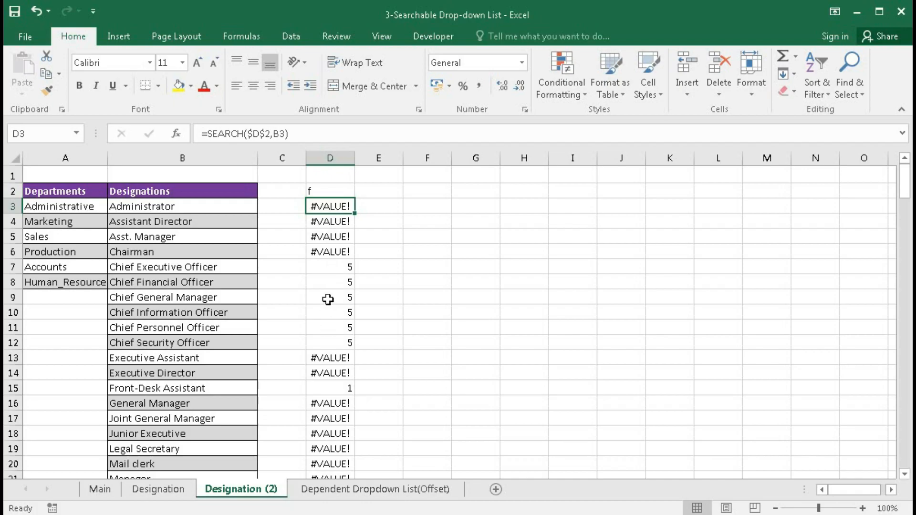
Wrap the D3 formula in ISNUMBER so it reads =ISNUMBER(SEARCH($D$2,B3))
double_click(315, 204)
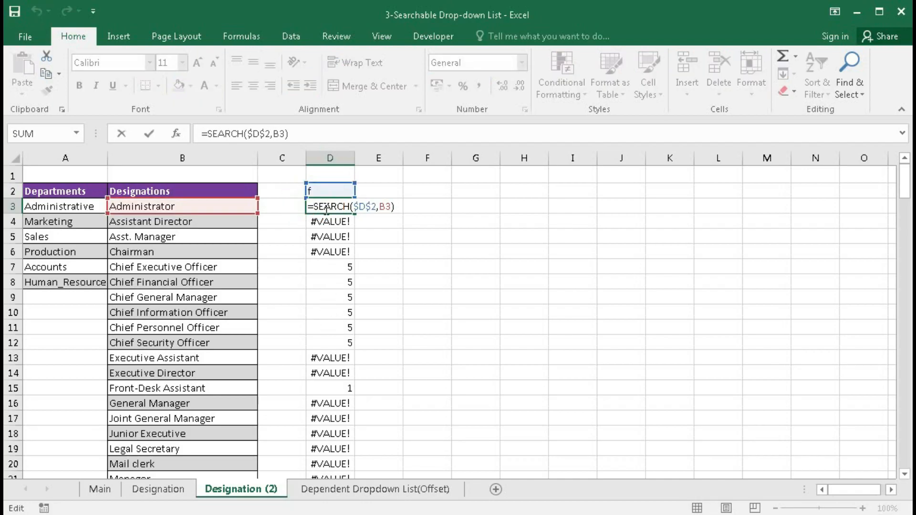
type("is")
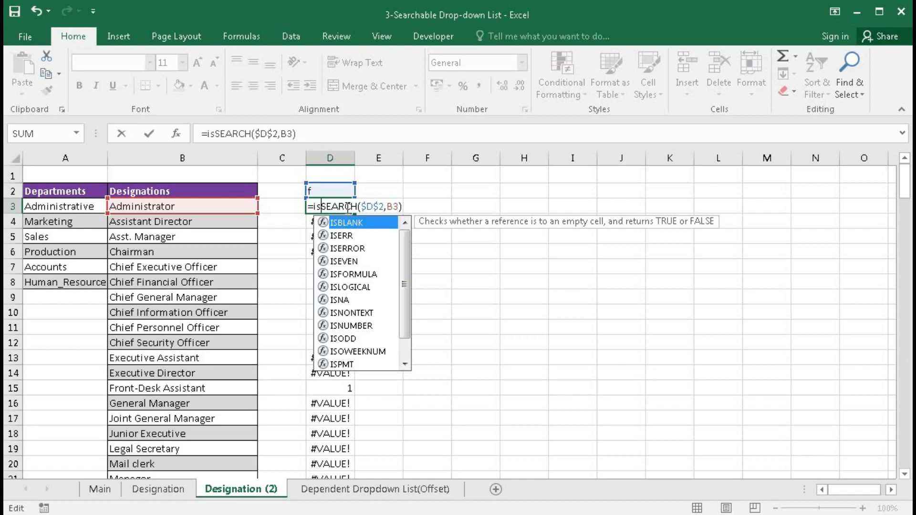
type("n")
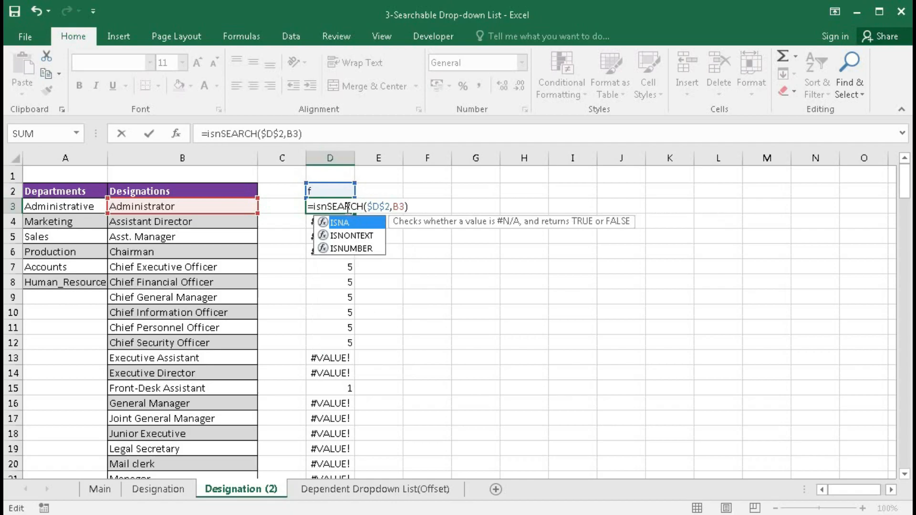
key("Down")
key("Down")
key("Tab")
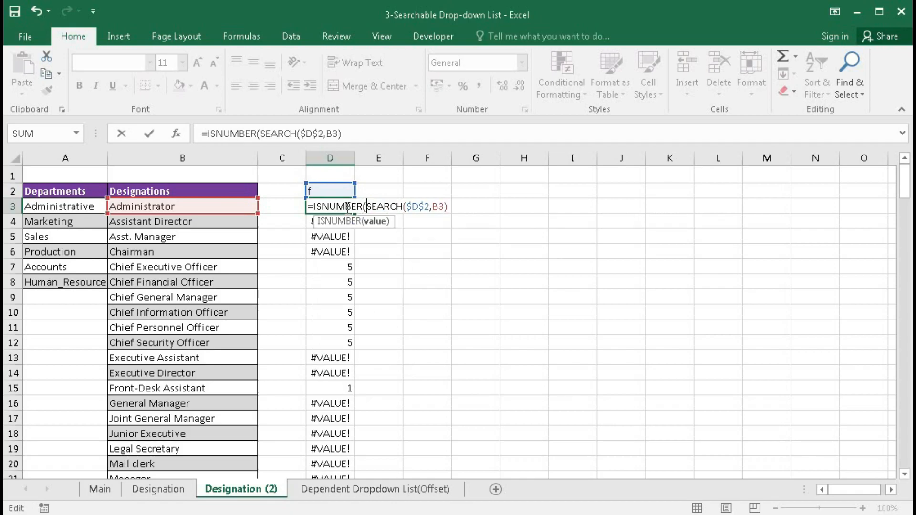
left_click(450, 206)
type(")")
key("Return")
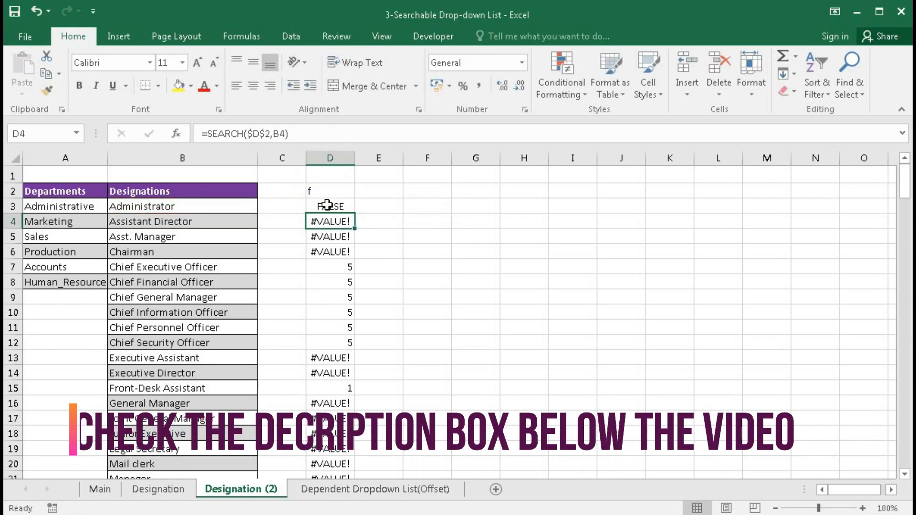
Fill the ISNUMBER formula from D3 down column D to the end of the Designations list
left_click(327, 205)
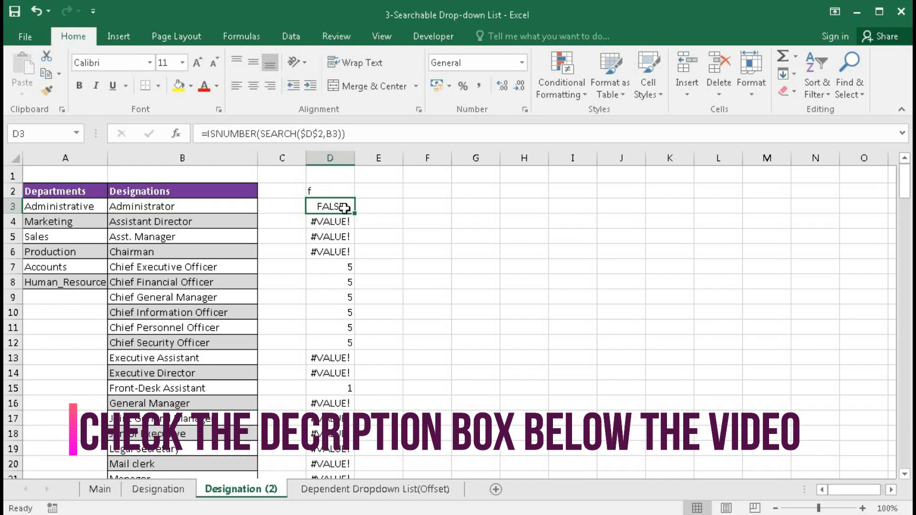
left_click_drag(354, 213, 354, 274)
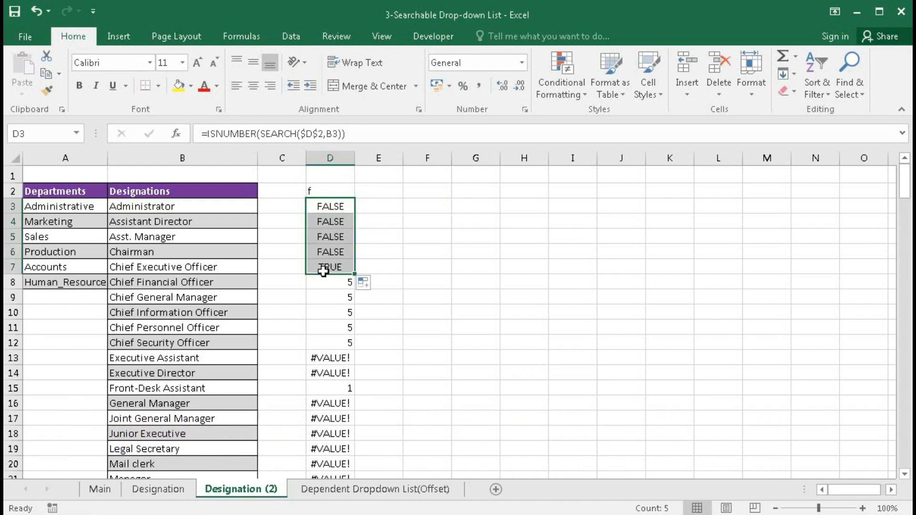
double_click(352, 273)
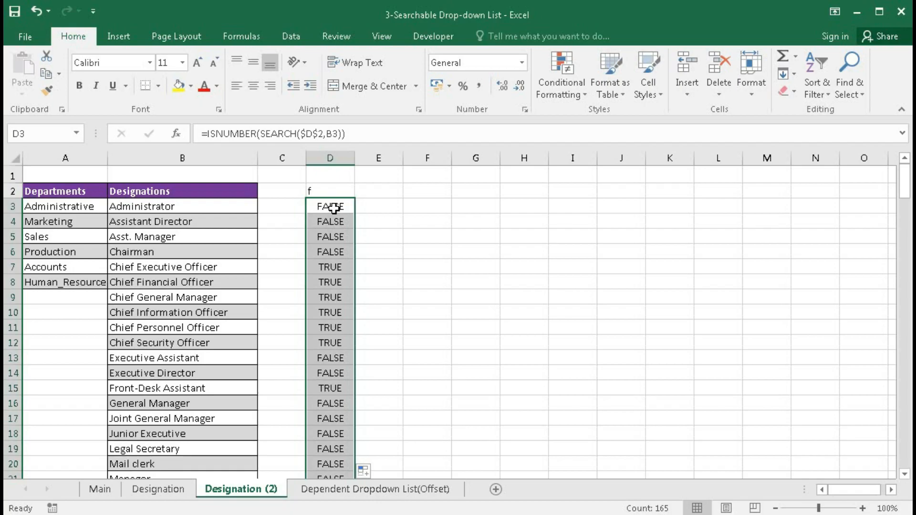
Wrap the D3 formula in IF so it returns 1 for a match and 0 otherwise: =IF(ISNUMBER(SEARCH($D$2,B3)),1,0)
left_click(334, 207)
double_click(334, 207)
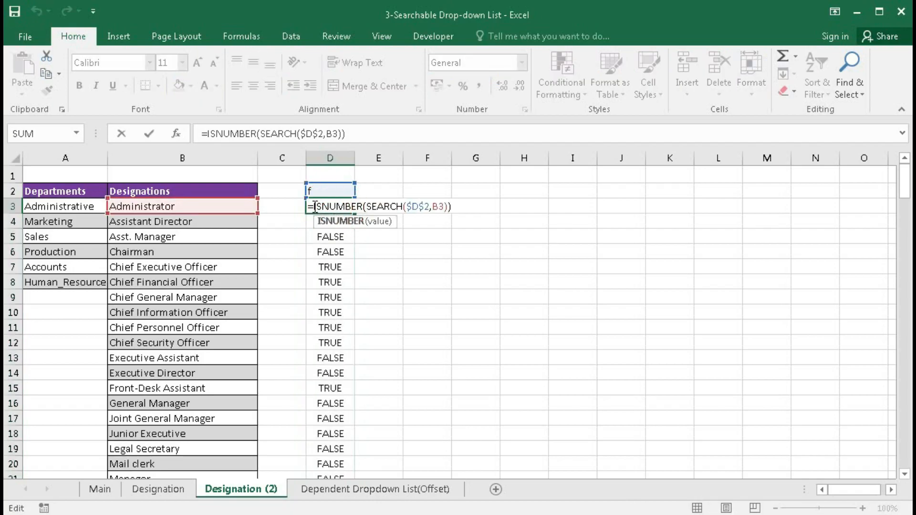
left_click(341, 211)
type("if(")
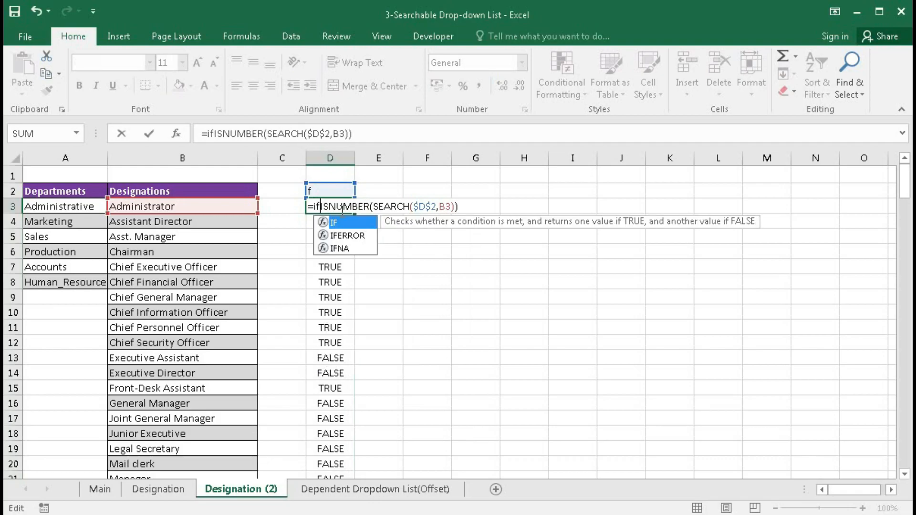
left_click_drag(325, 206, 461, 207)
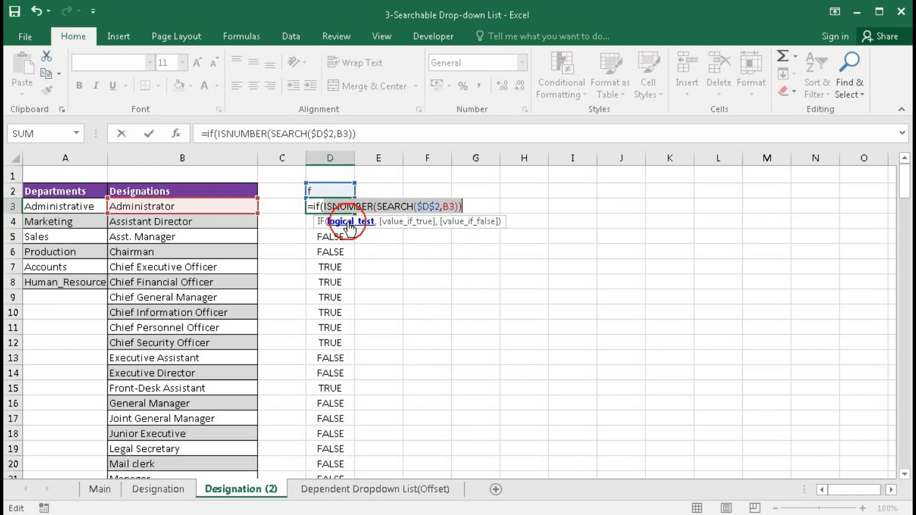
left_click(471, 200)
type(",1")
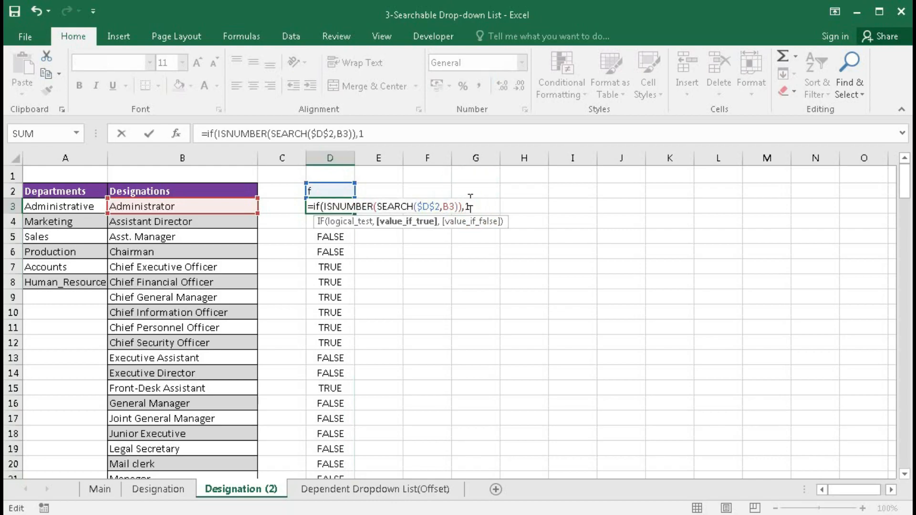
type(",0")
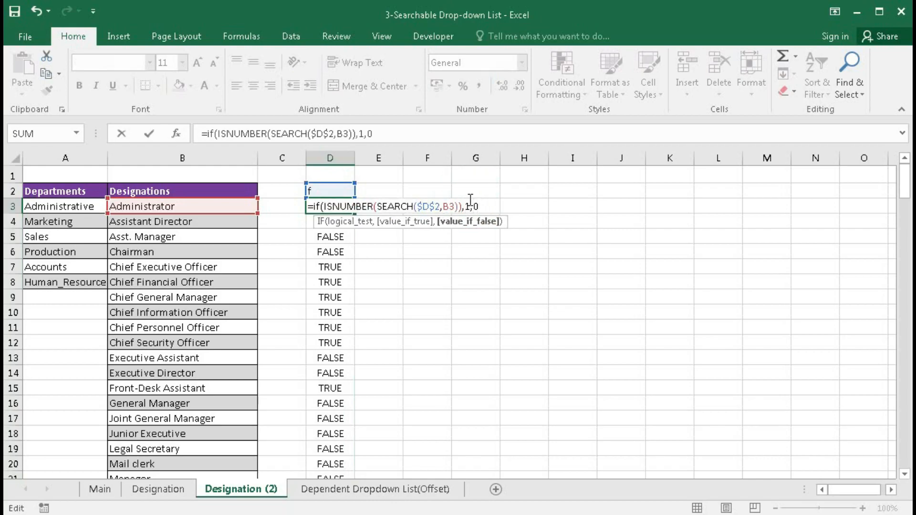
key("Return")
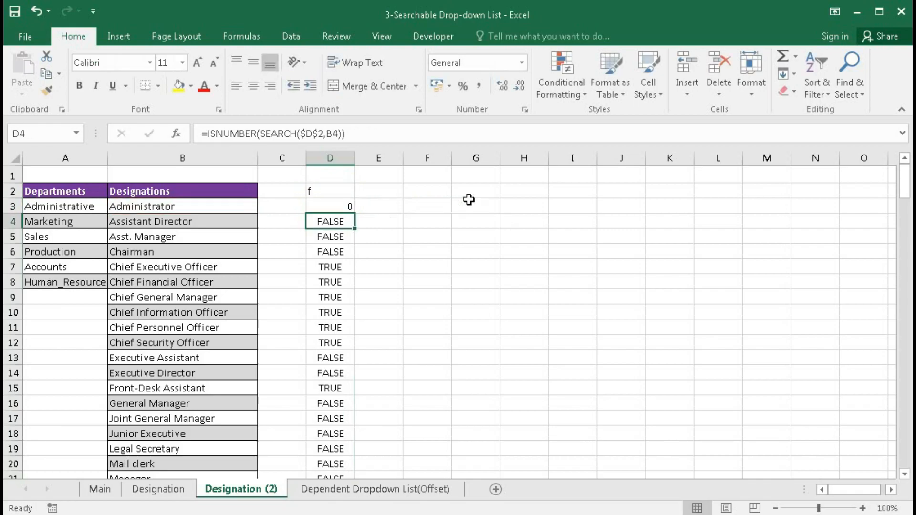
Fill the IF formula from D3 down column D to the end of the Designations list
left_click(337, 209)
left_click_drag(355, 213, 337, 338)
double_click(356, 214)
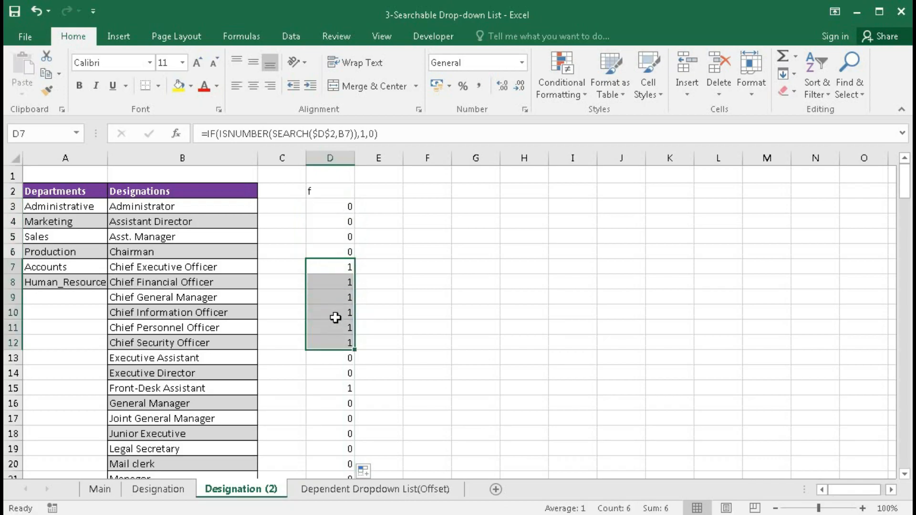
left_click(363, 136)
double_click(365, 134)
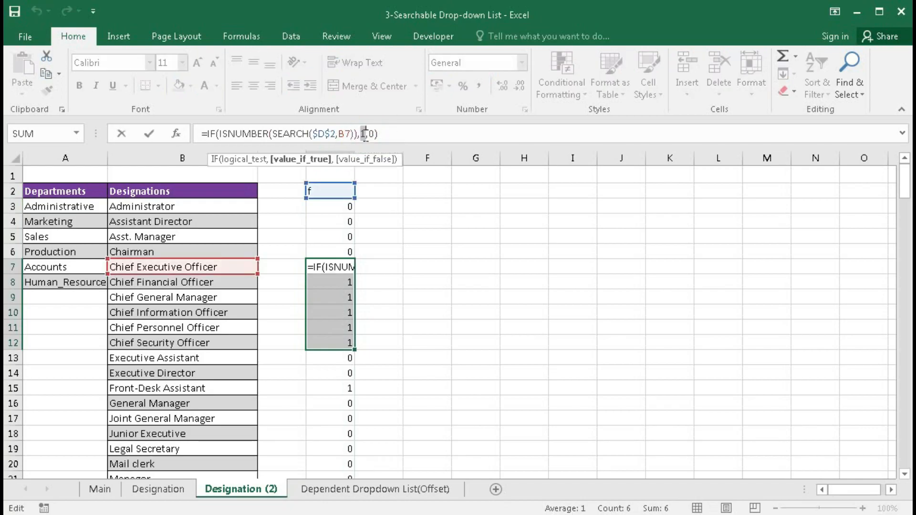
key("Escape")
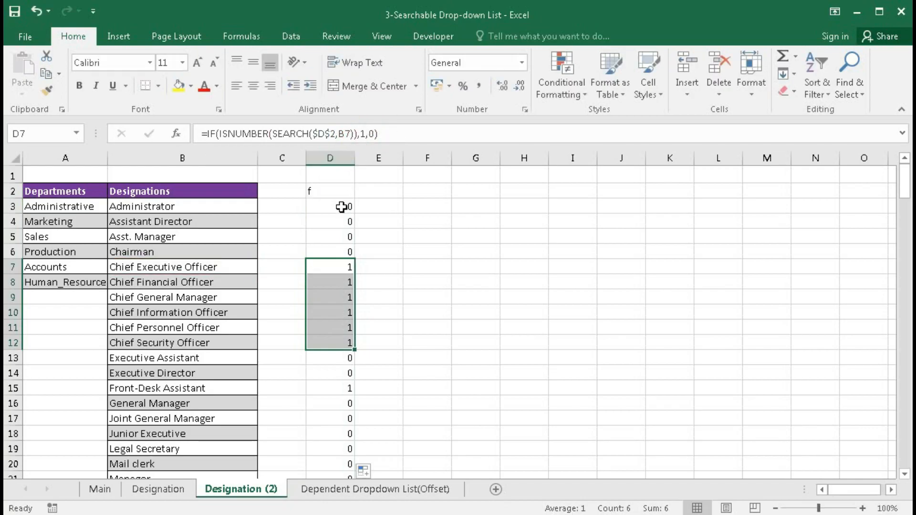
In the D3 formula, replace the value-if-true 1 with a MAX function over the range D2:D2
left_click(340, 206)
double_click(363, 134)
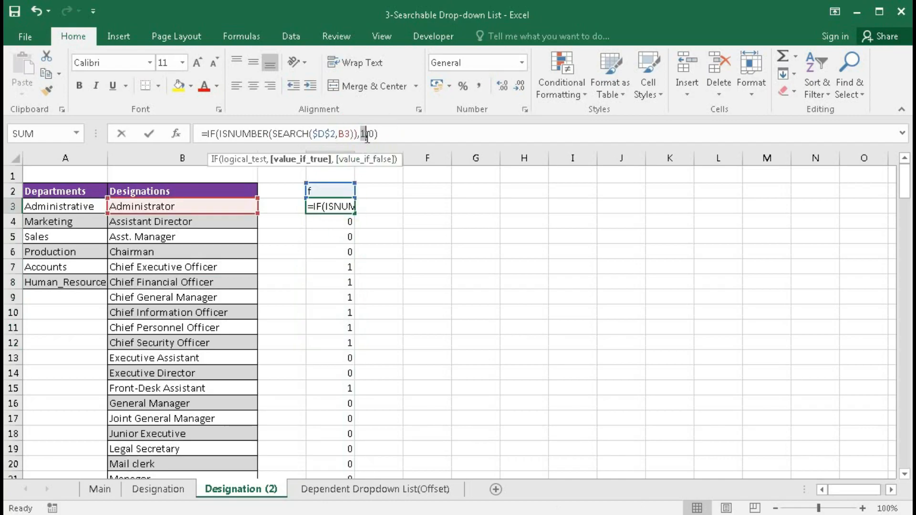
double_click(333, 205)
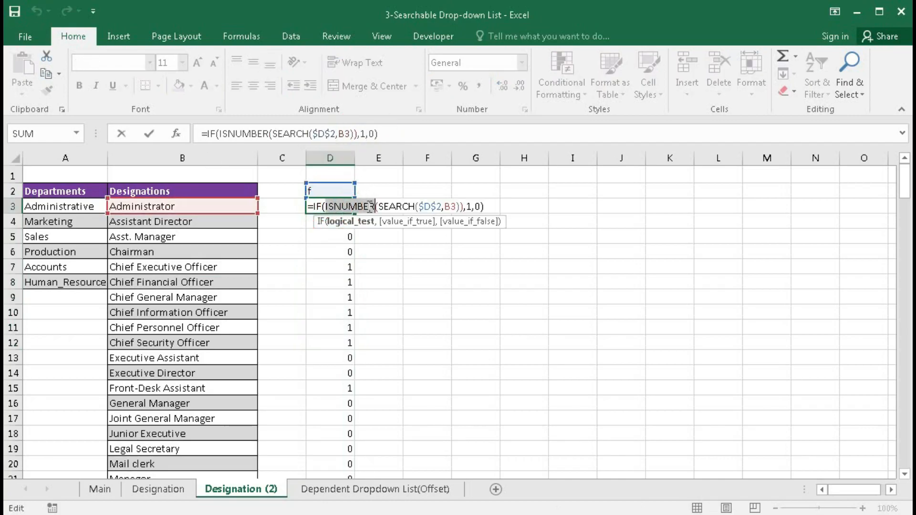
double_click(469, 206)
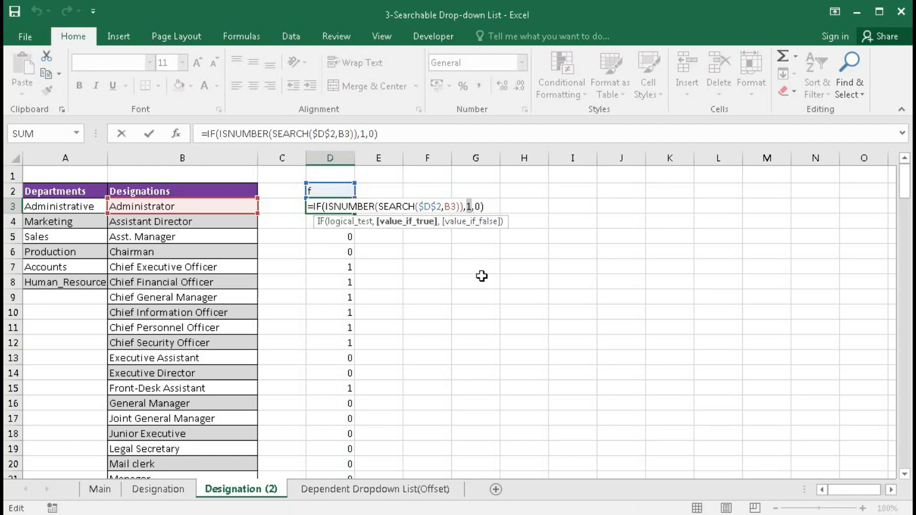
type("max")
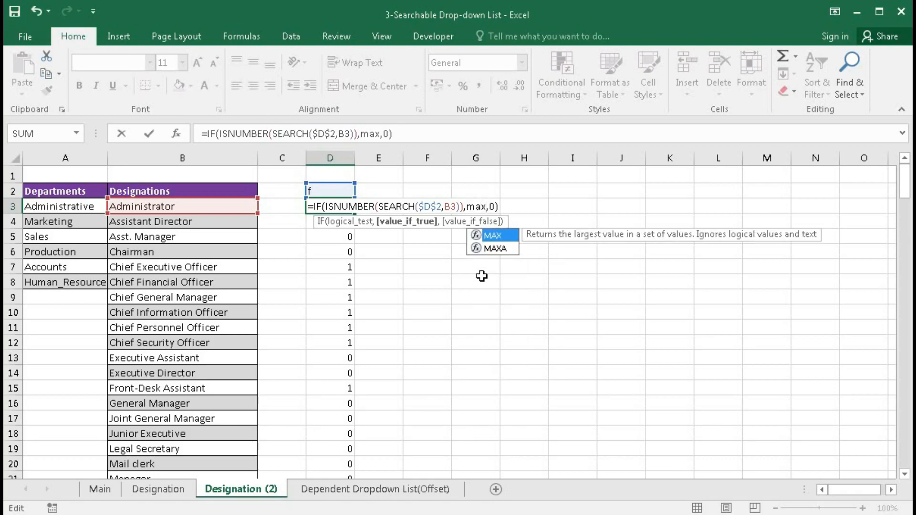
type("(")
left_click(329, 191)
key("F8")
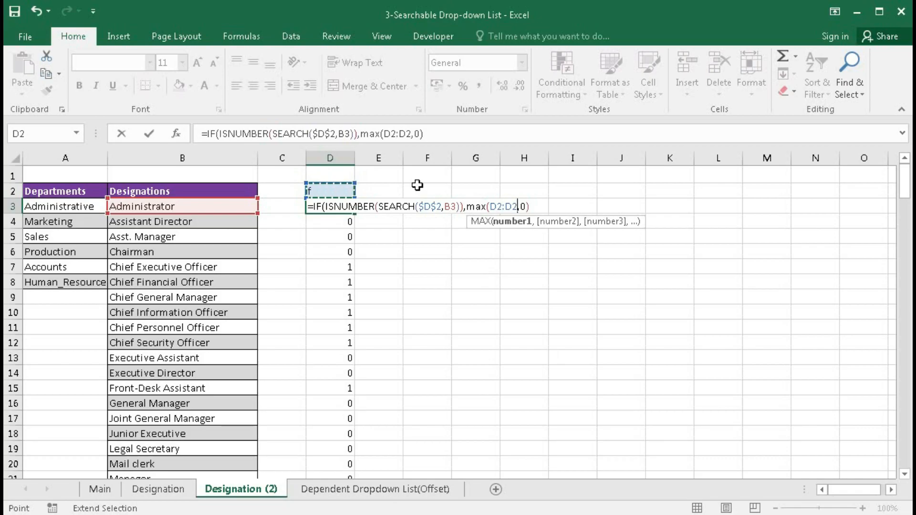
Lock the first MAX reference and add 1, so D3 reads =IF(ISNUMBER(SEARCH($D$2,B3)),MAX($D$2:D2)+1,0)
double_click(495, 205)
key("F4")
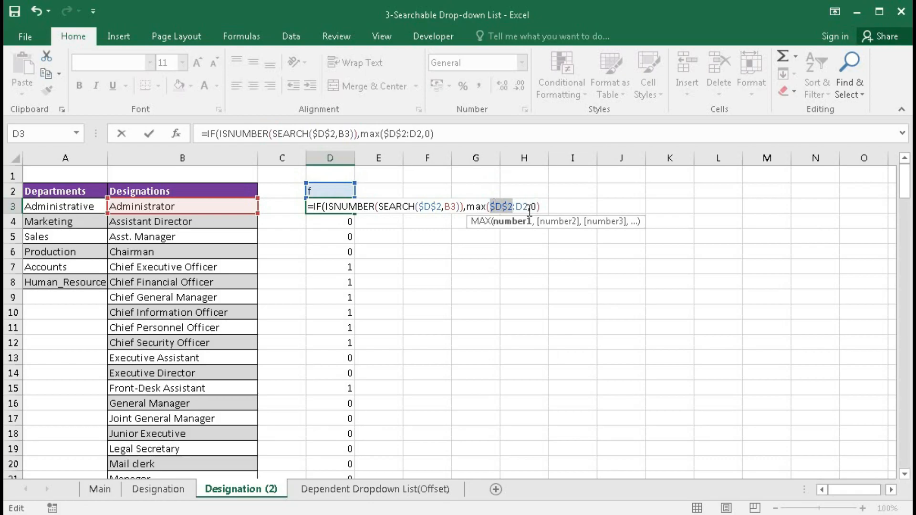
left_click(529, 207)
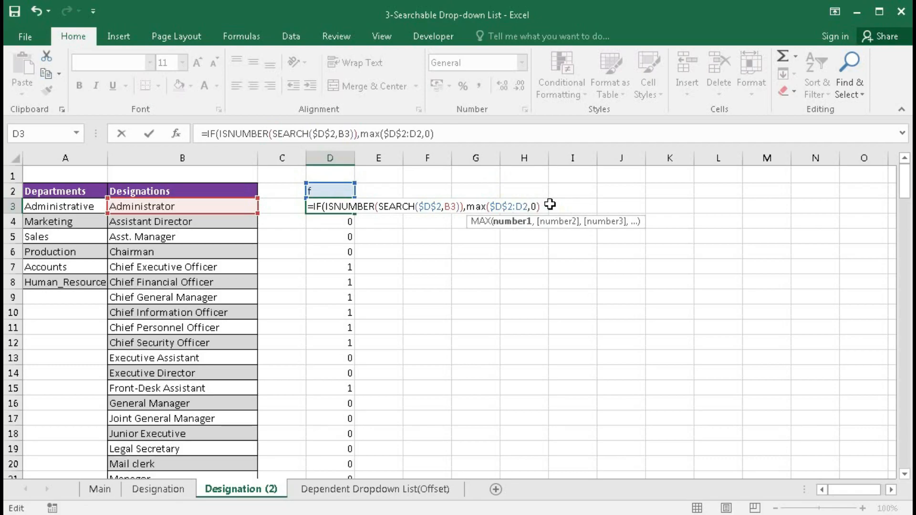
type(")+")
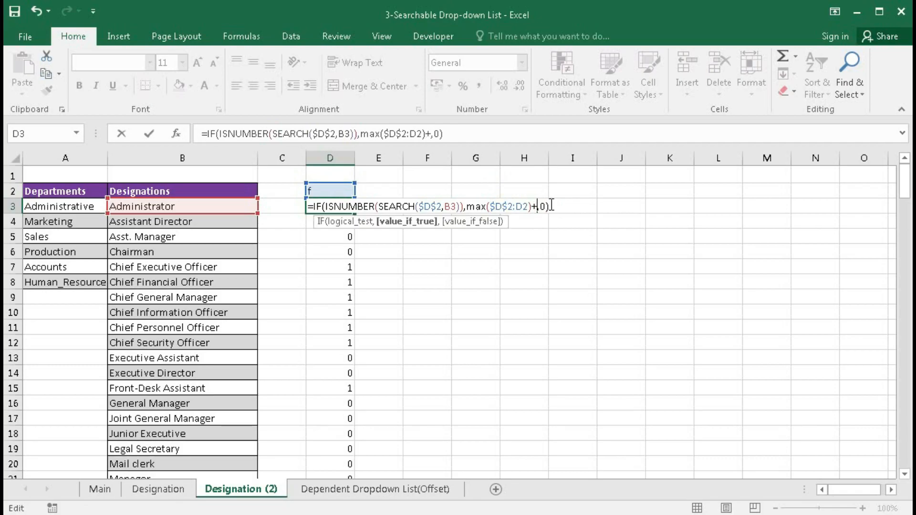
type("1")
key("Return")
Review the MAX-based formula in D3 and fill it down column D to the end of the Designations list
left_click(332, 208)
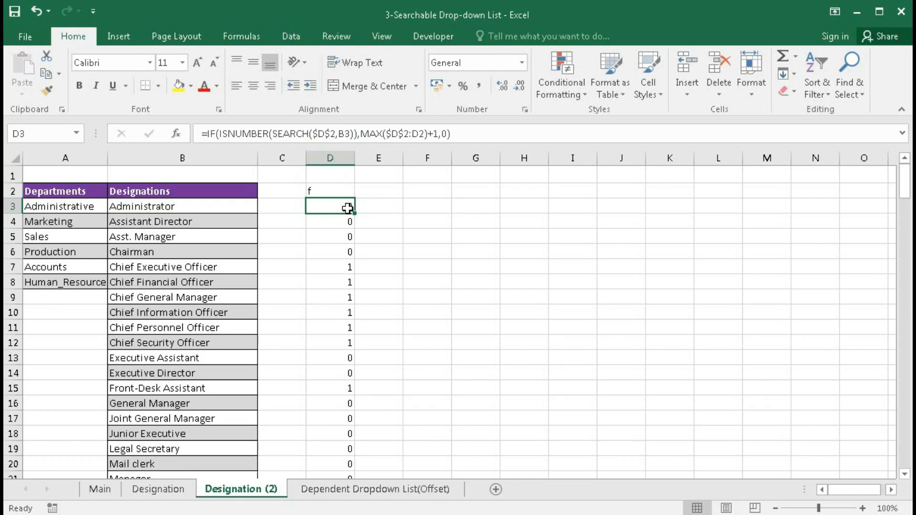
double_click(348, 205)
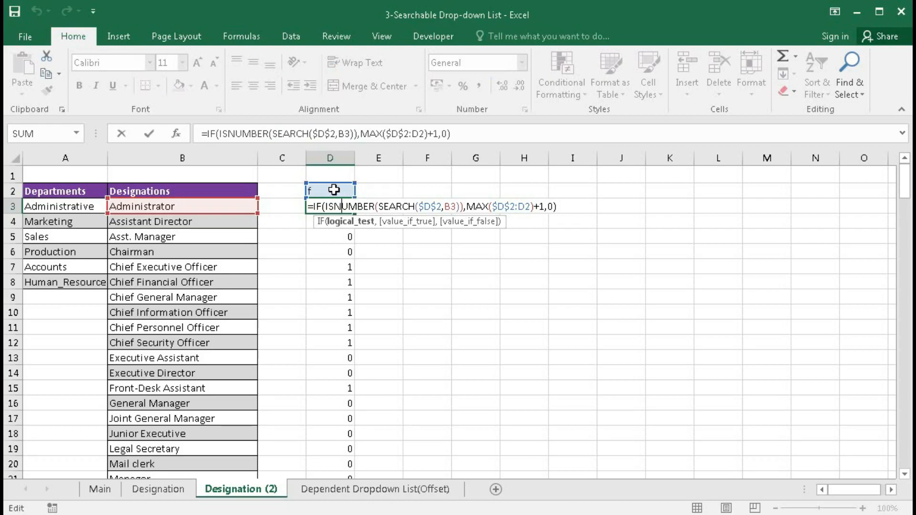
double_click(550, 206)
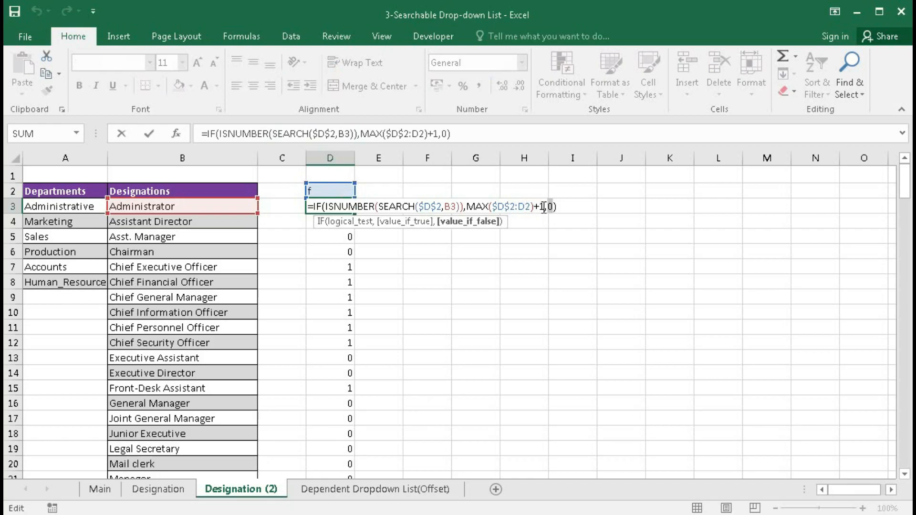
key("Return")
left_click(323, 200)
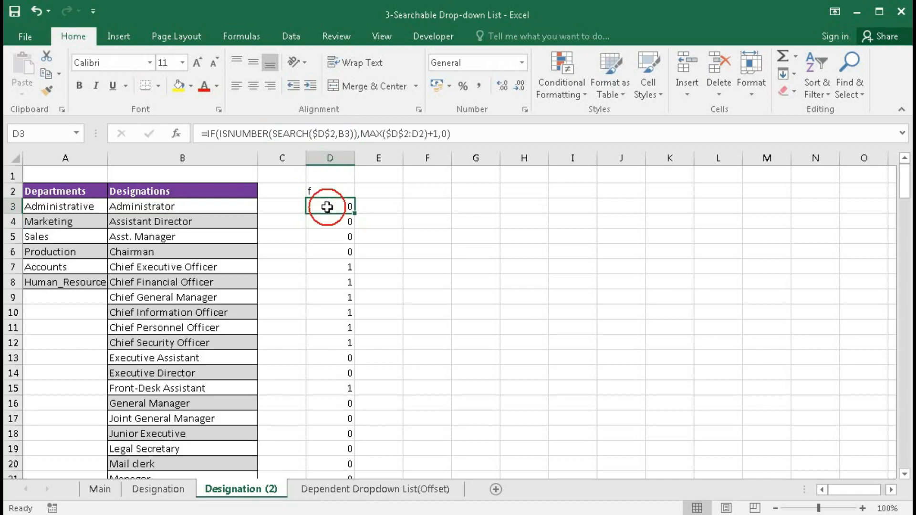
left_click_drag(355, 219, 354, 303)
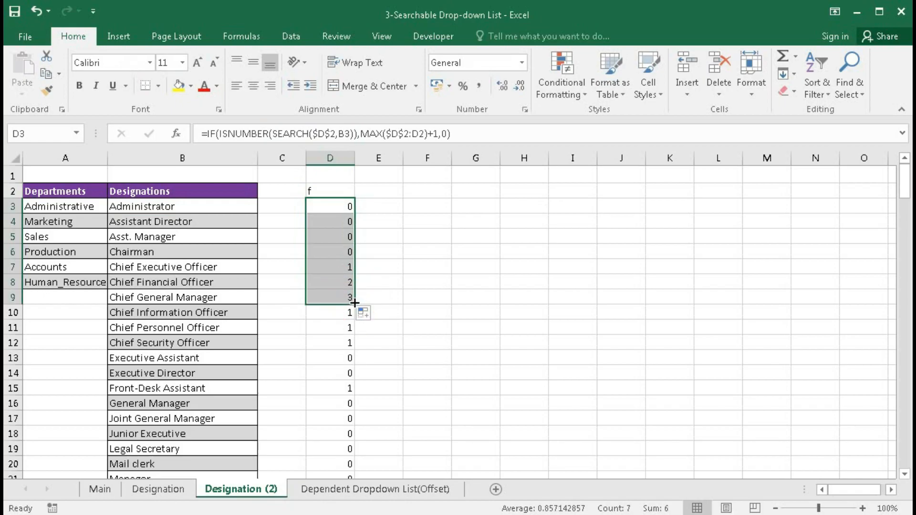
double_click(353, 303)
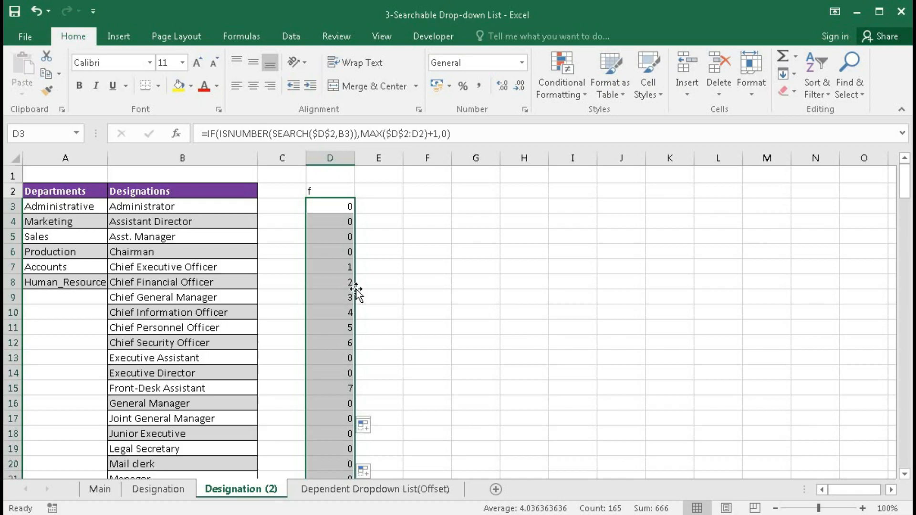
Examine the numbering down column D against the designations that contain the search text
scroll(354, 296, "down", 6)
scroll(355, 291, "down", 15)
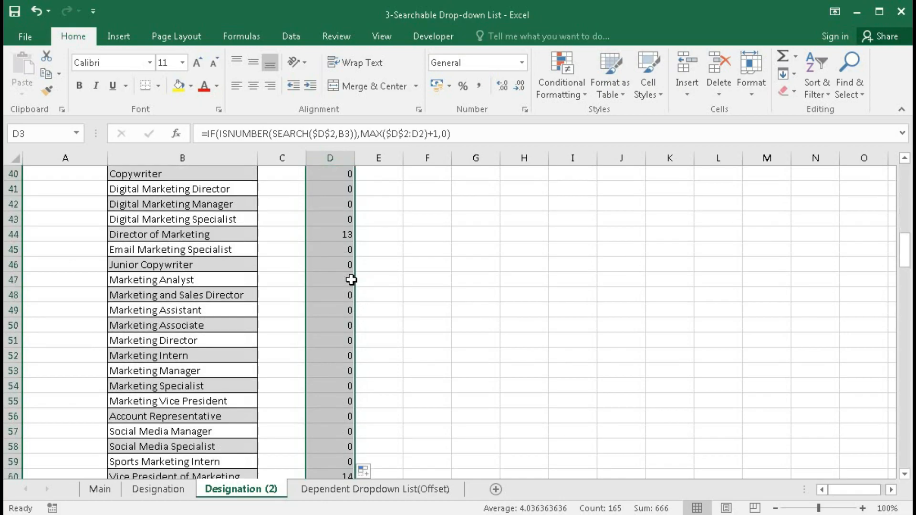
scroll(350, 279, "down", 4)
scroll(350, 279, "up", 14)
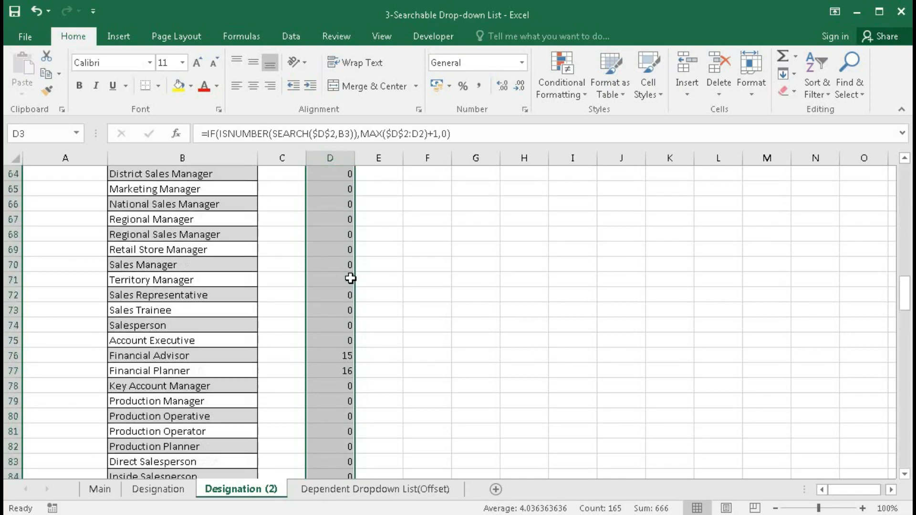
scroll(350, 278, "up", 11)
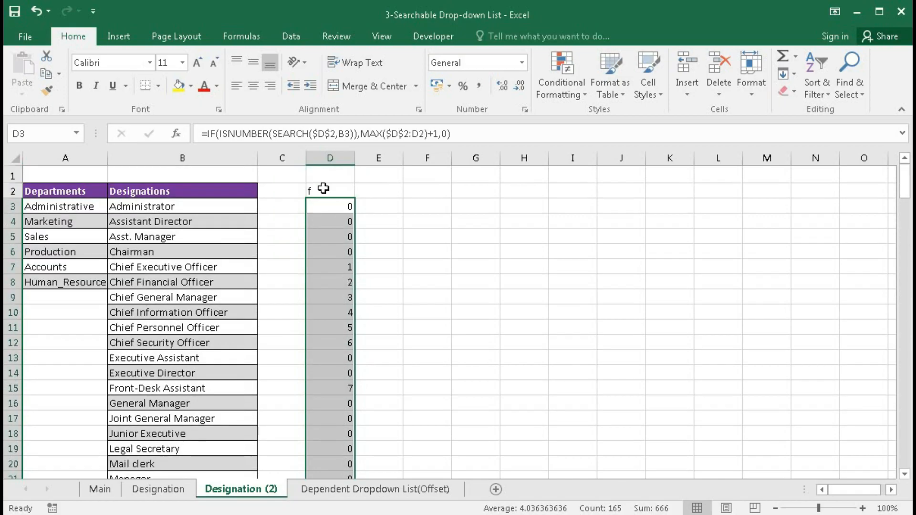
left_click(177, 268)
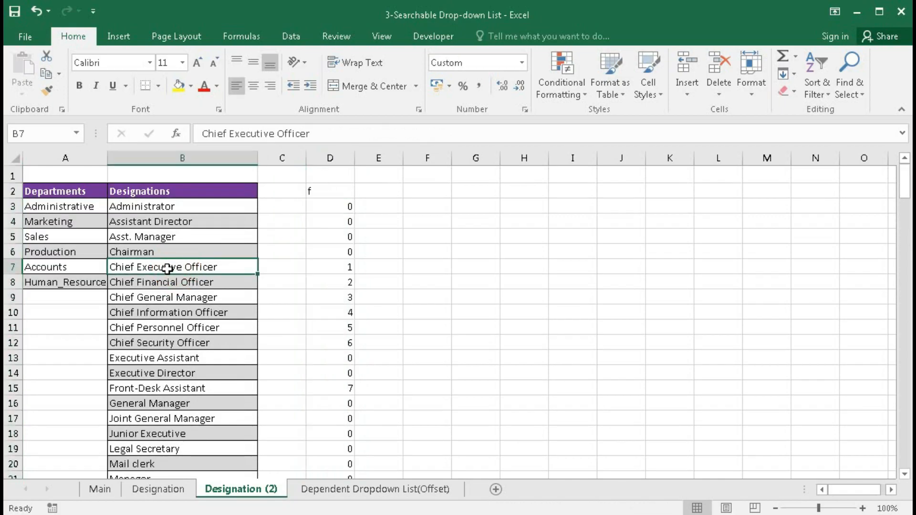
left_click(199, 281)
left_click(194, 297)
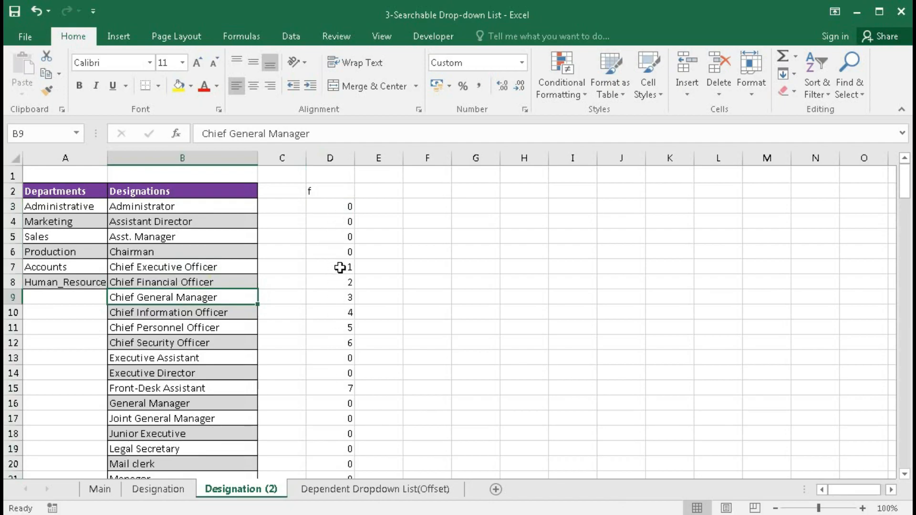
Start an INDEX formula in E3 with the Designation named range, all entries under Designations, as its array
left_click(381, 207)
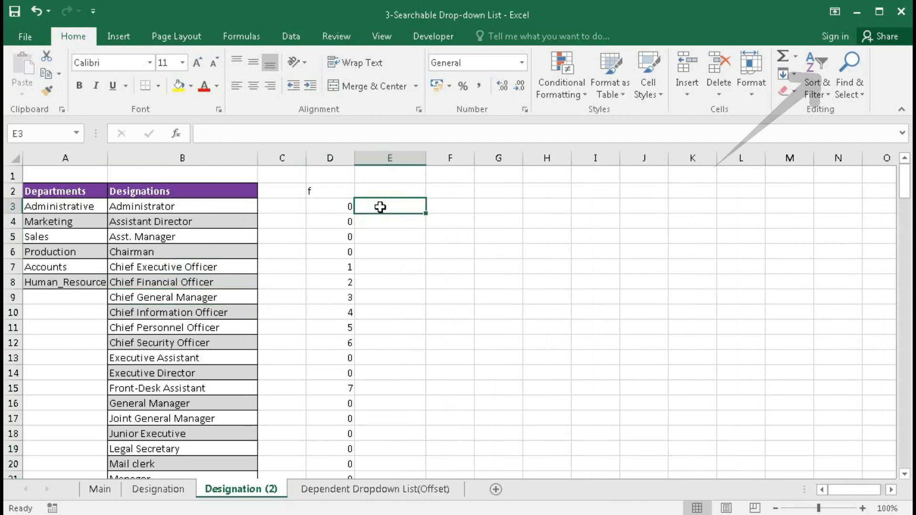
type("=i")
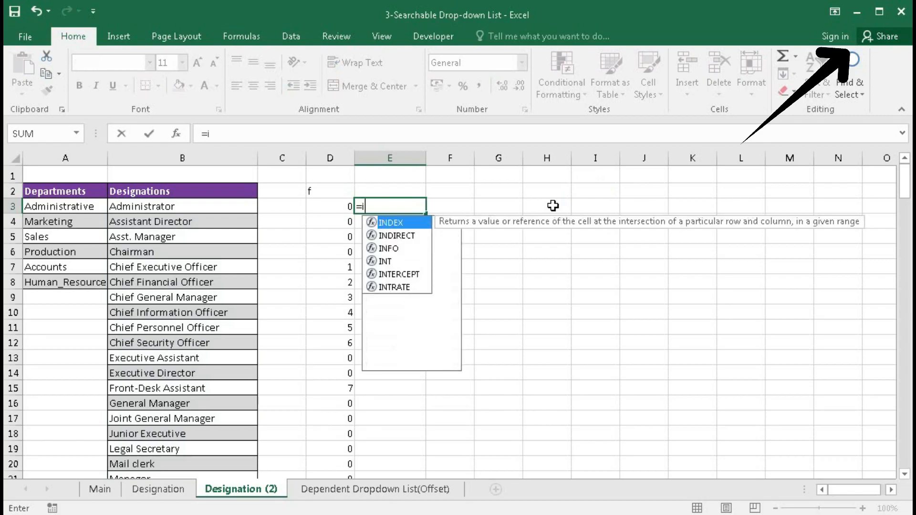
type("ndex(")
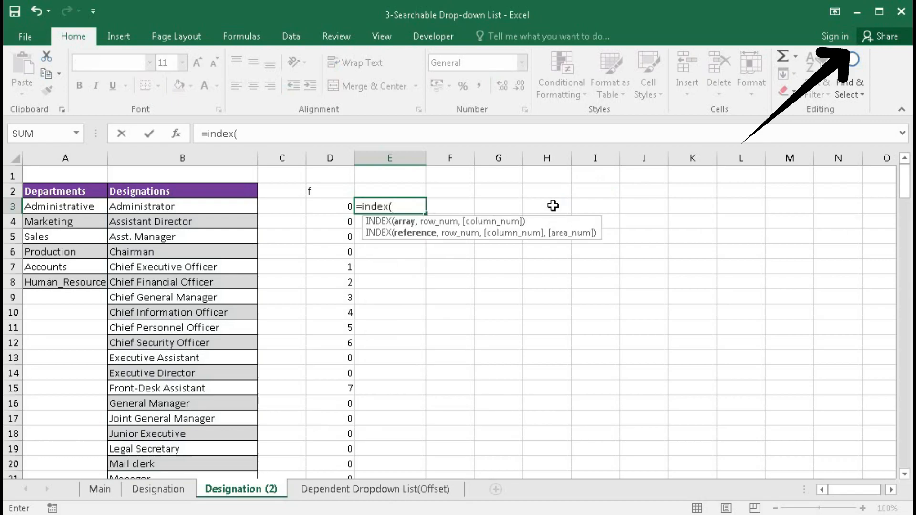
left_click_drag(224, 207, 225, 447)
type(",")
scroll(303, 401, "up", 20)
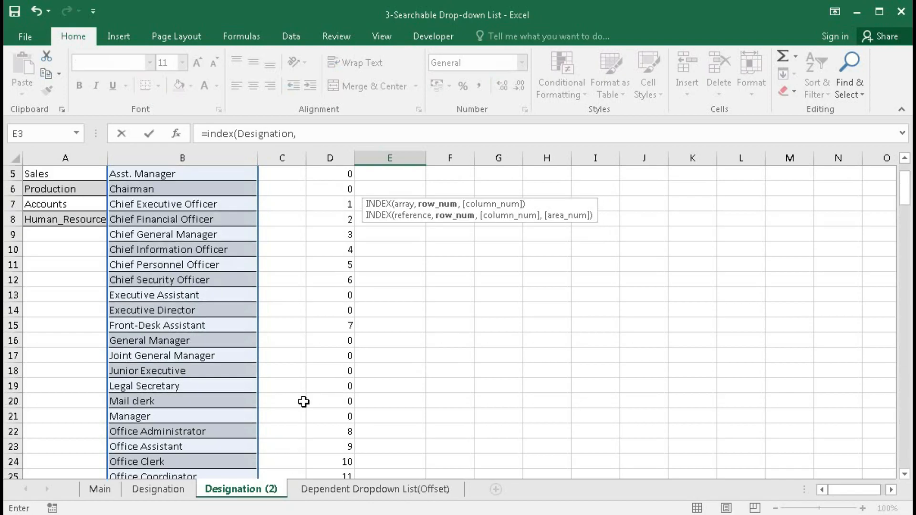
scroll(303, 401, "up", 2)
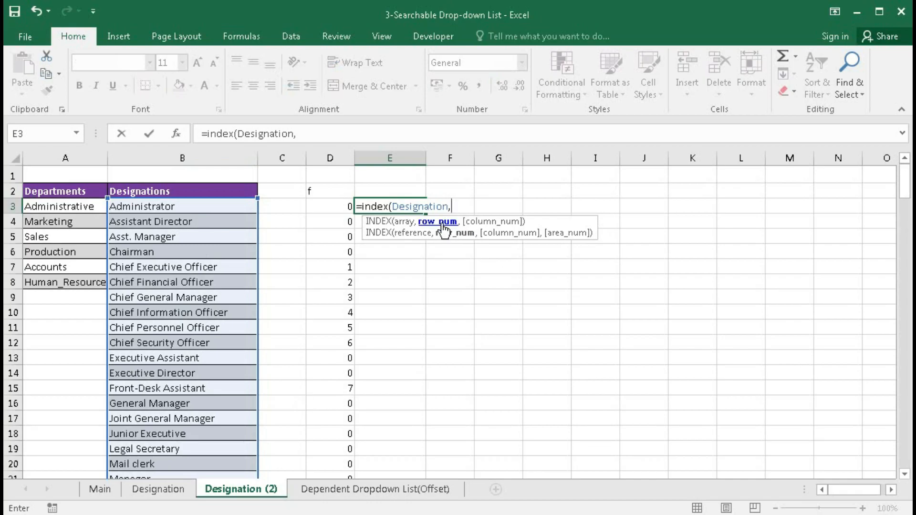
Add a MATCH function as the E3 formula's row number, with ROWS($D$3:D3) as the lookup value
type("matc")
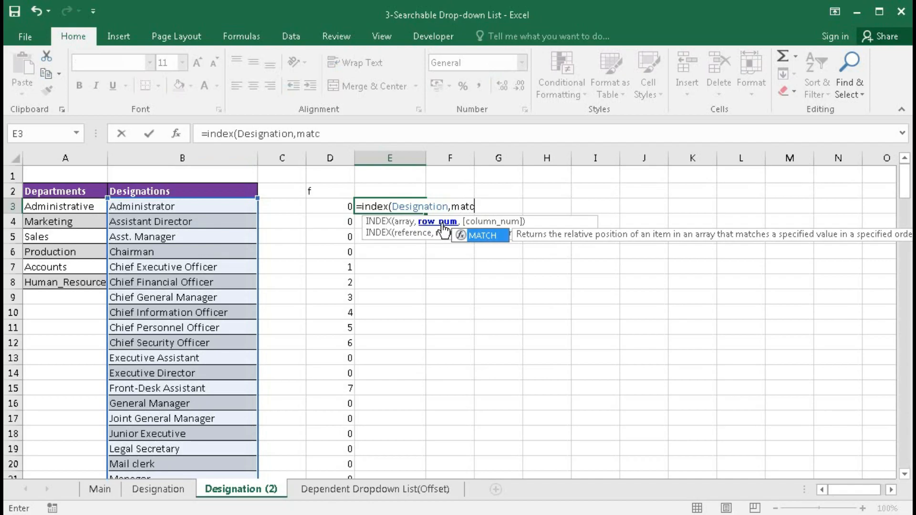
key("Tab")
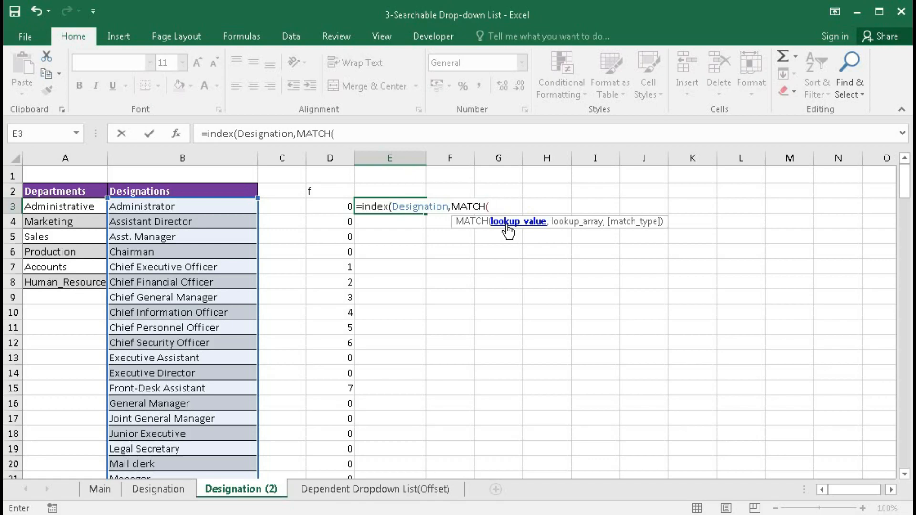
type("rows(")
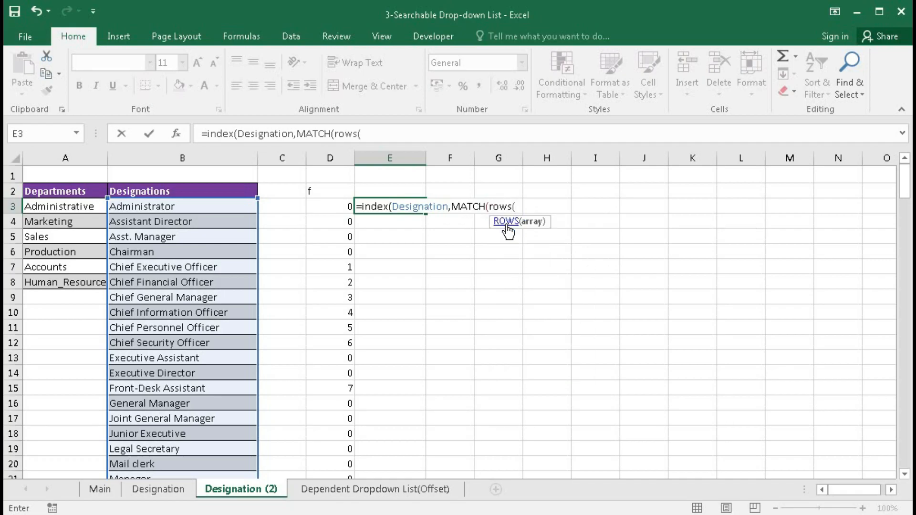
left_click(336, 204)
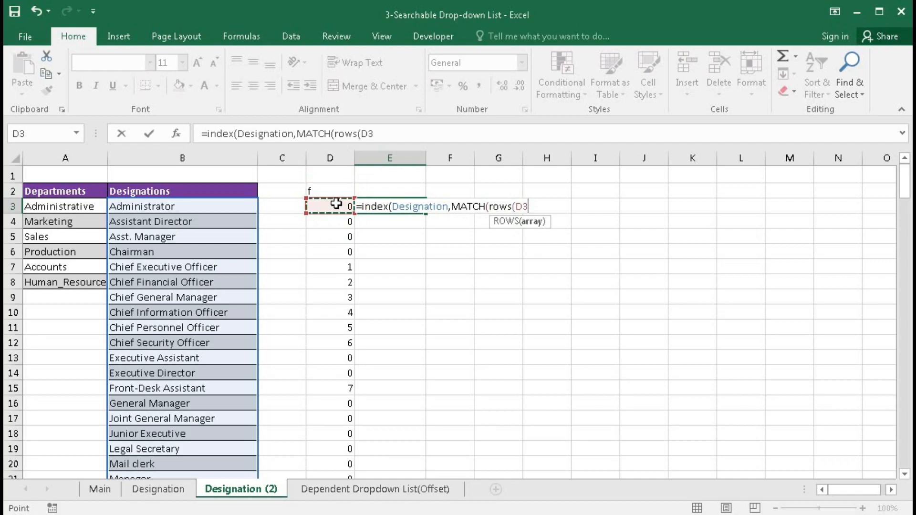
key("F8")
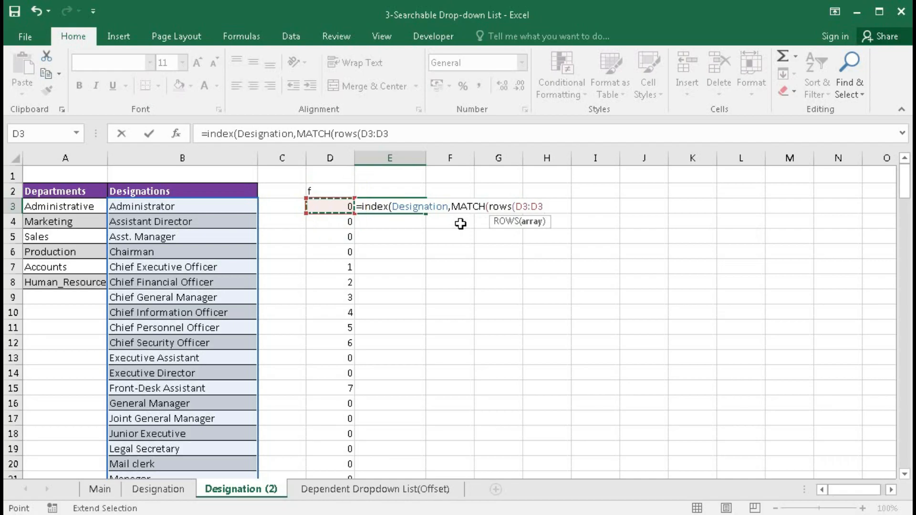
double_click(522, 206)
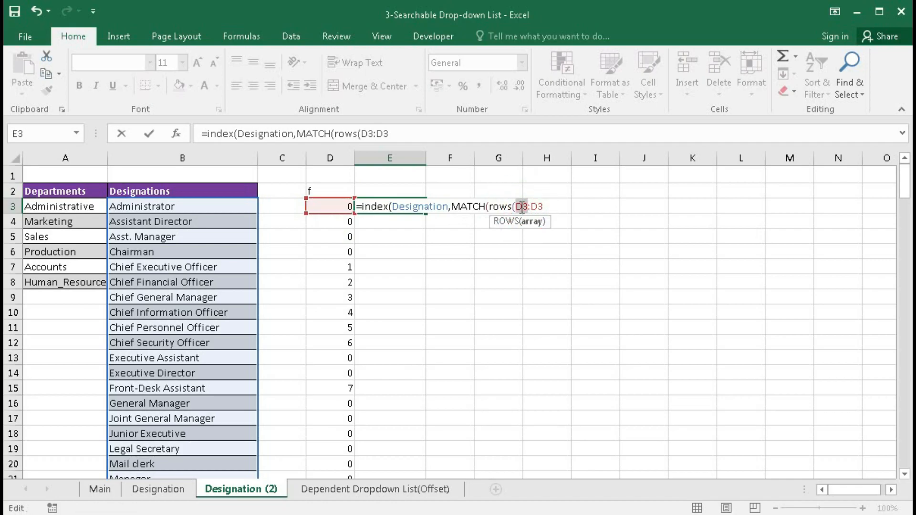
key("F4")
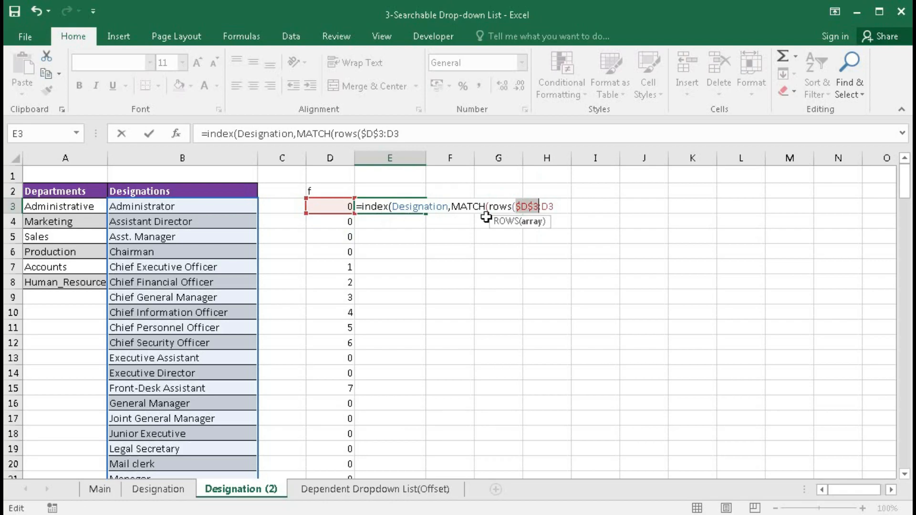
left_click(555, 209)
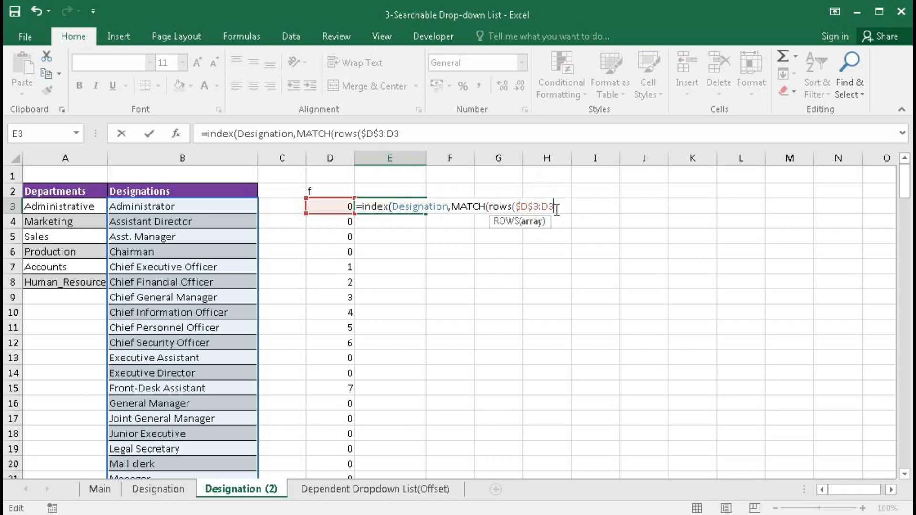
type("),")
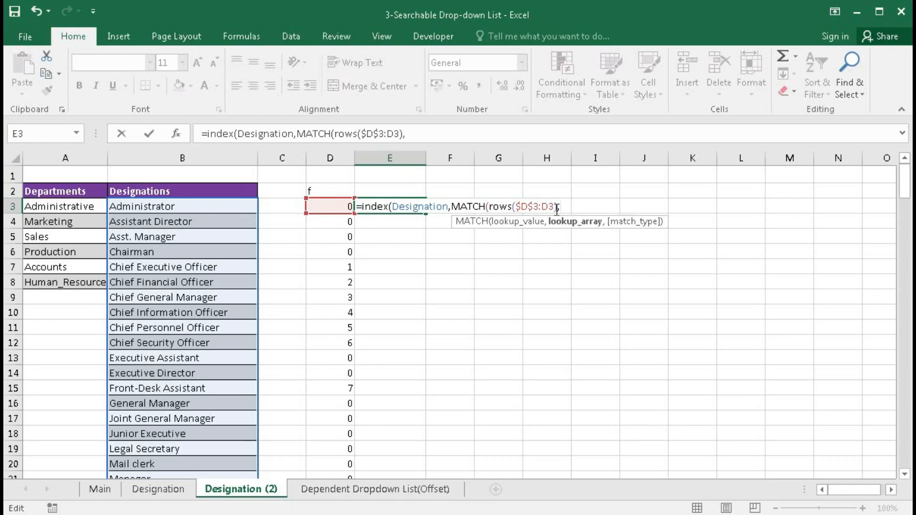
Complete the MATCH with lookup array D3:D167 and match type 0, and enter the finished INDEX formula in E3
left_click_drag(337, 204, 321, 448)
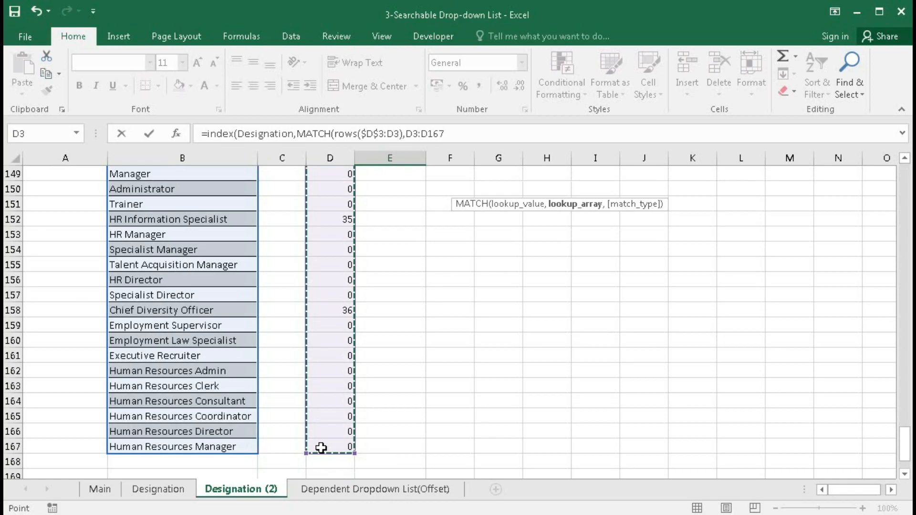
type(",")
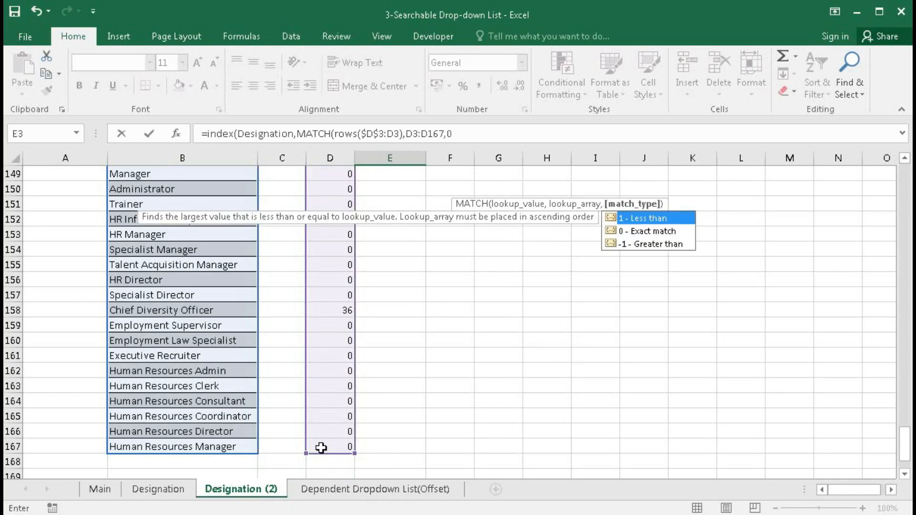
type("0)")
scroll(534, 434, "up", 20)
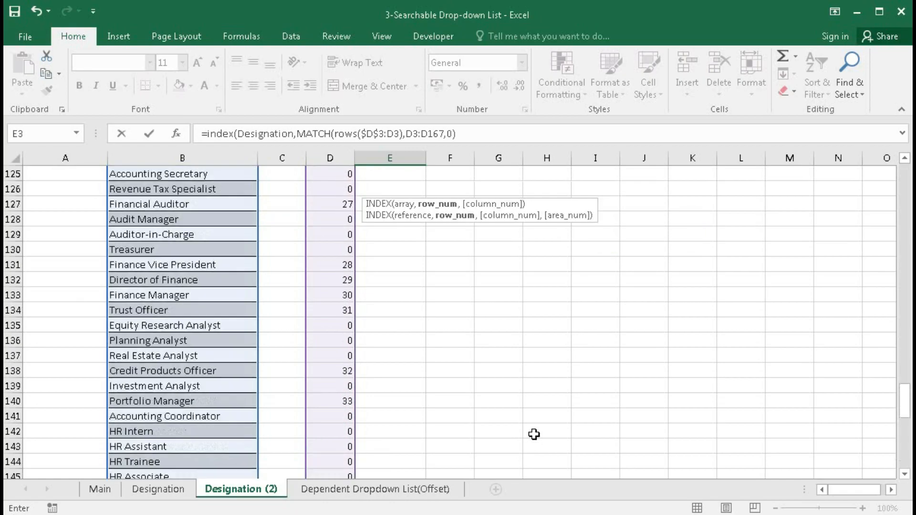
scroll(534, 434, "up", 20)
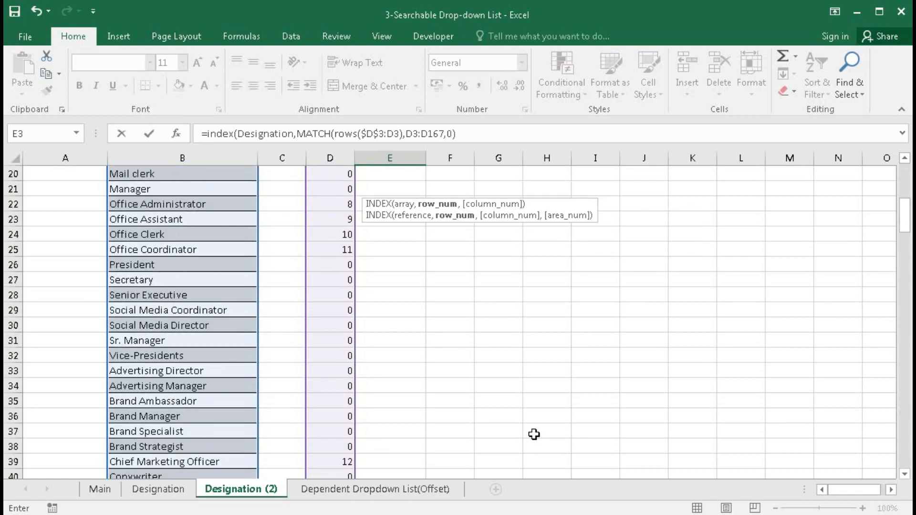
type(")")
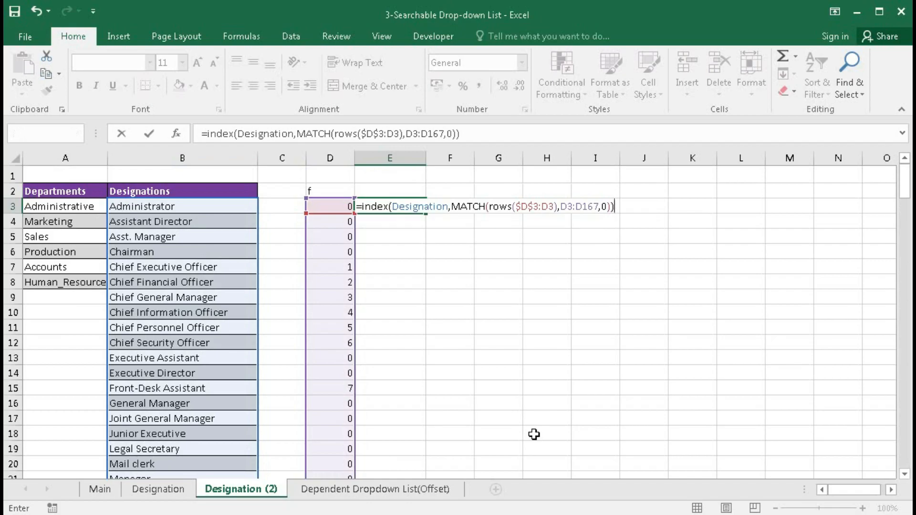
key("Return")
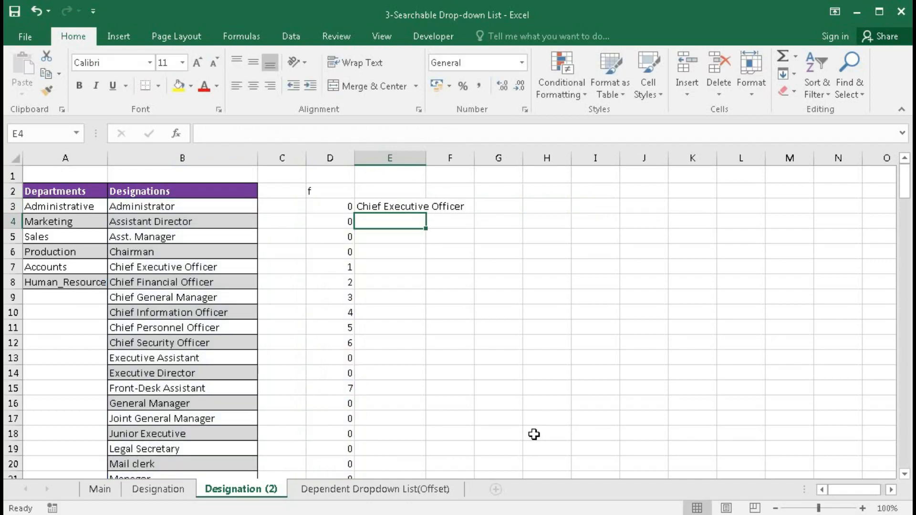
Autofit column E to its content and fill the E3 formula down to the end of the Designations list
double_click(426, 157)
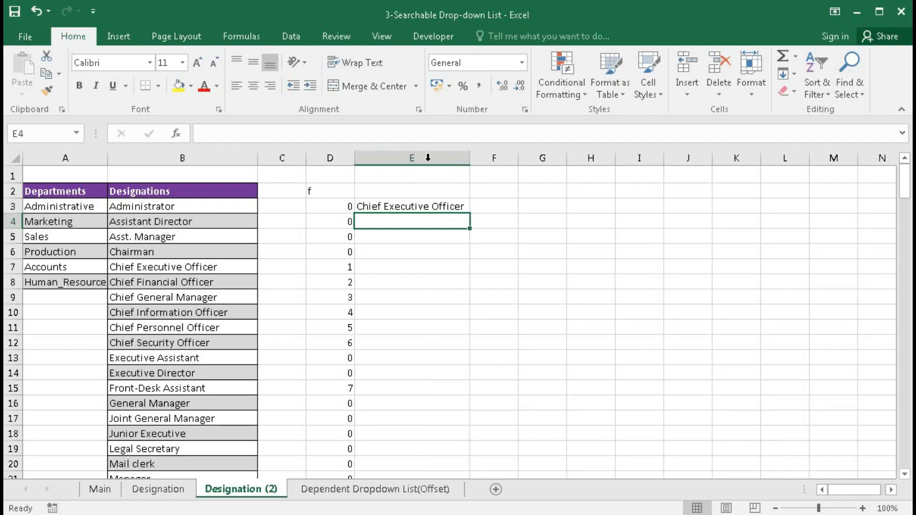
left_click(445, 206)
double_click(470, 214)
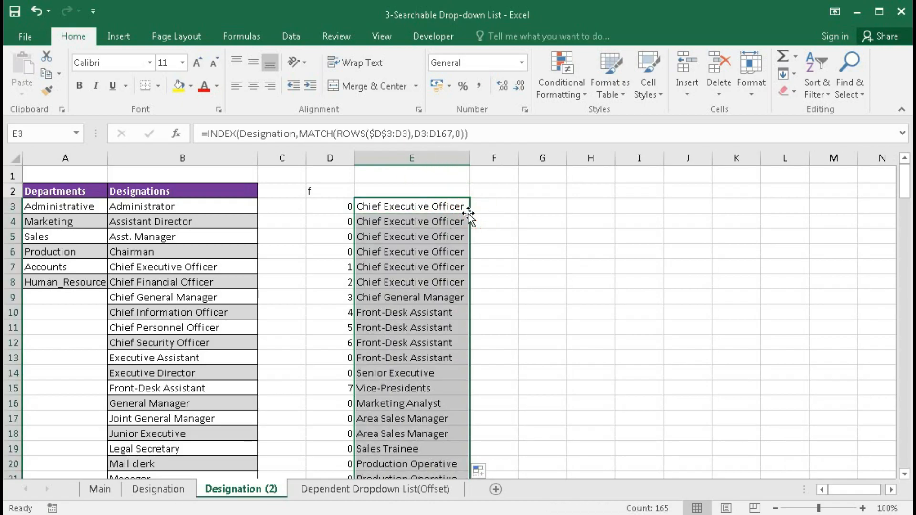
Examine the INDEX formula results down column E for repeated designations and errors
scroll(442, 270, "down", 4)
scroll(441, 271, "down", 4)
scroll(410, 265, "up", 8)
scroll(415, 340, "down", 10)
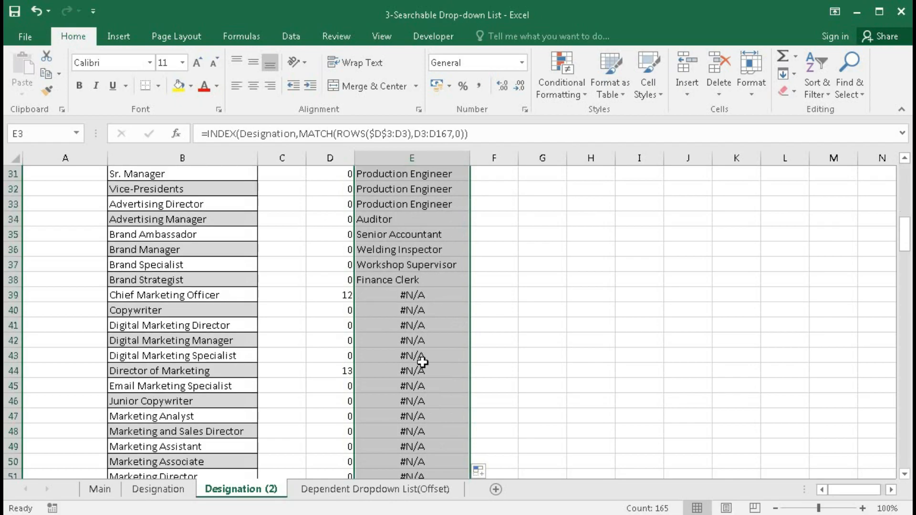
scroll(420, 411, "down", 6)
scroll(420, 404, "down", 12)
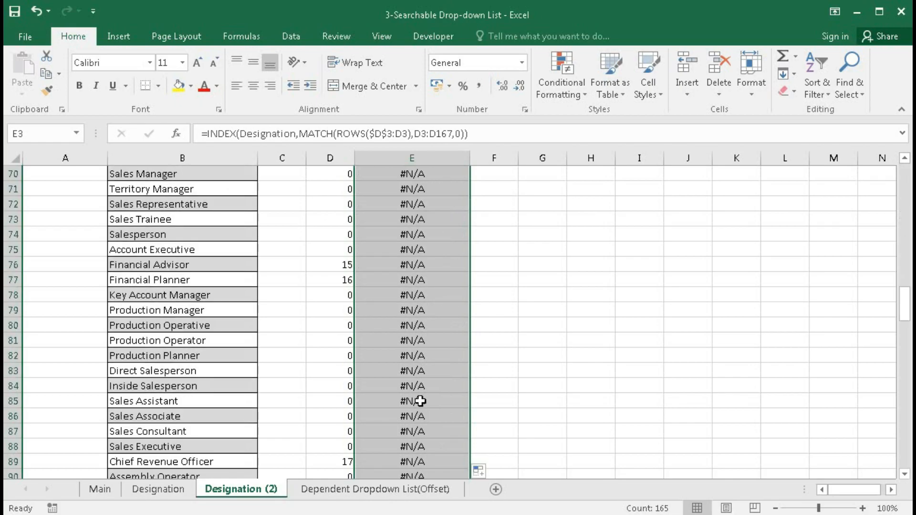
scroll(420, 401, "up", 5)
scroll(419, 401, "up", 20)
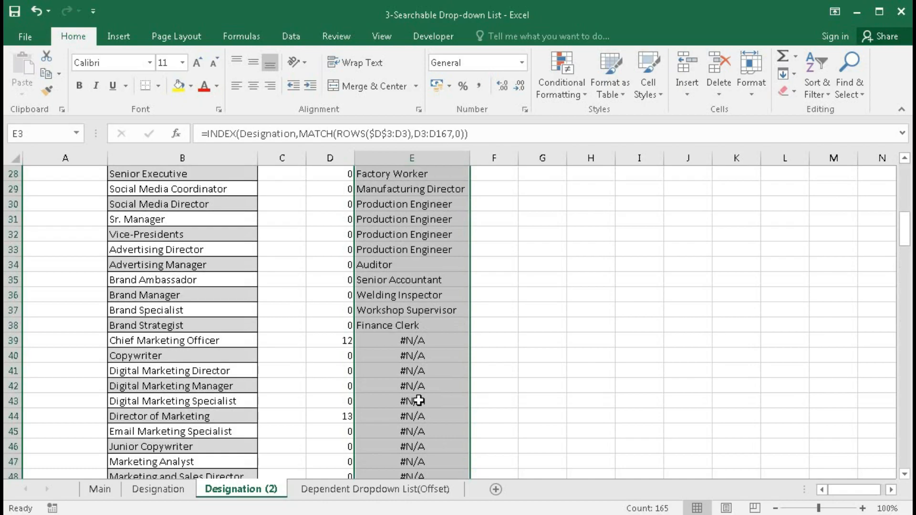
Wrap the E3 formula in IFERROR with an empty string as the value if error: =IFERROR(INDEX(Designation,MATCH(ROWS($D$3:D3),D3:D167,0)),"")
left_click(359, 207)
double_click(359, 207)
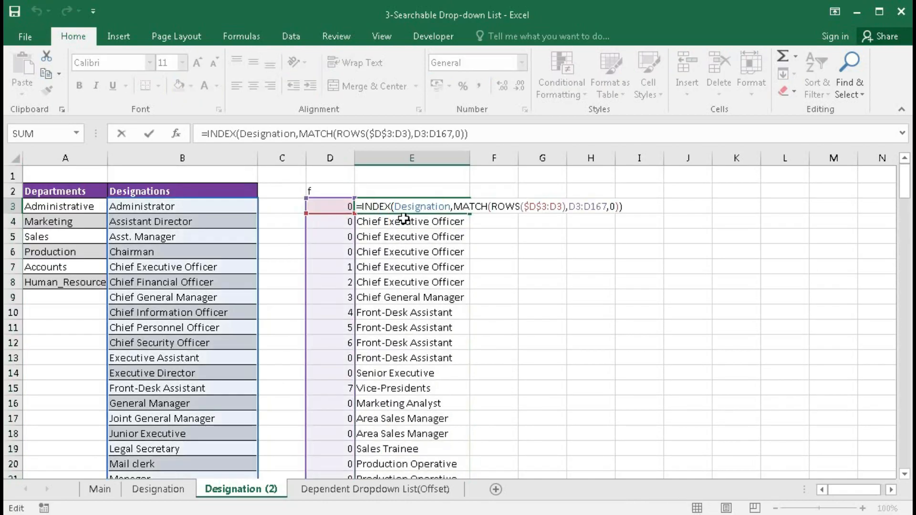
left_click(450, 209)
type("ifer")
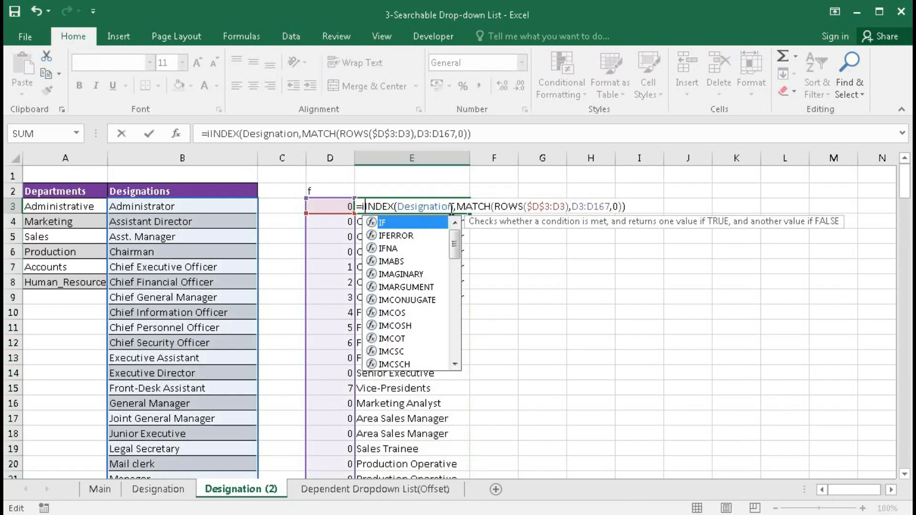
key("Tab")
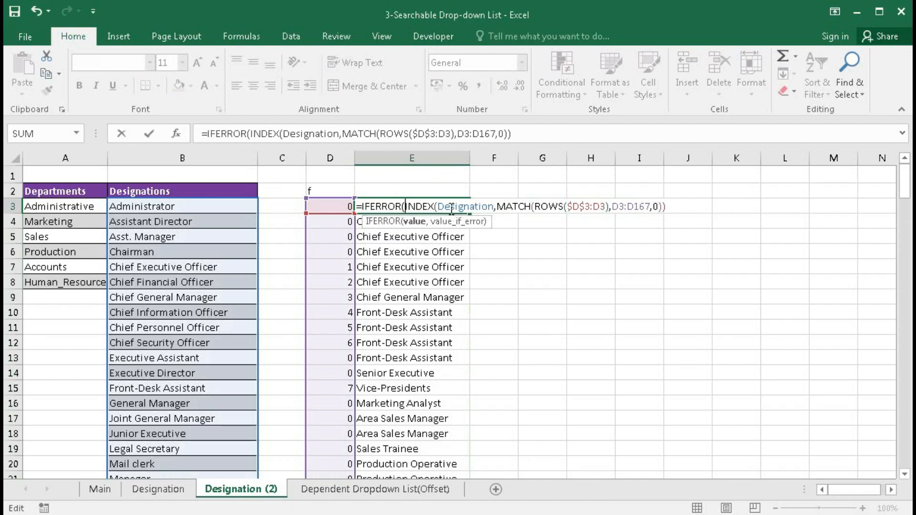
left_click(665, 207)
type(",\"\"")
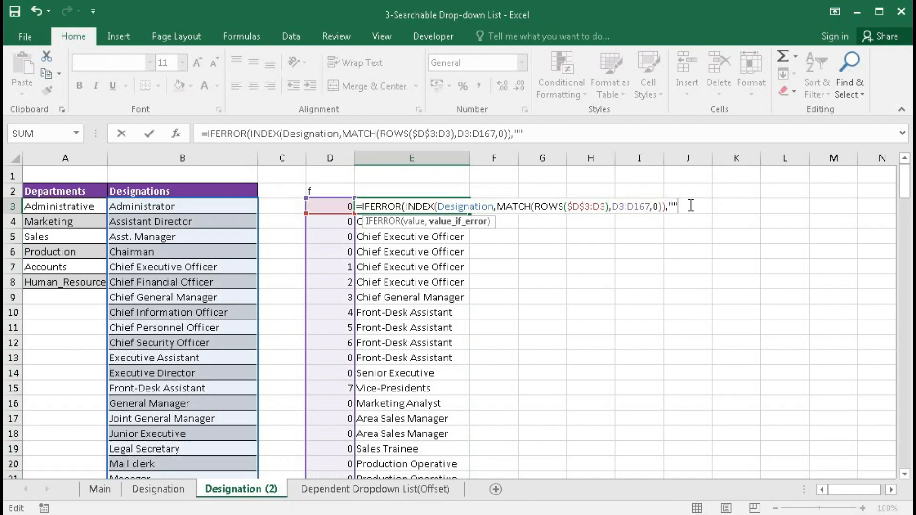
type(")")
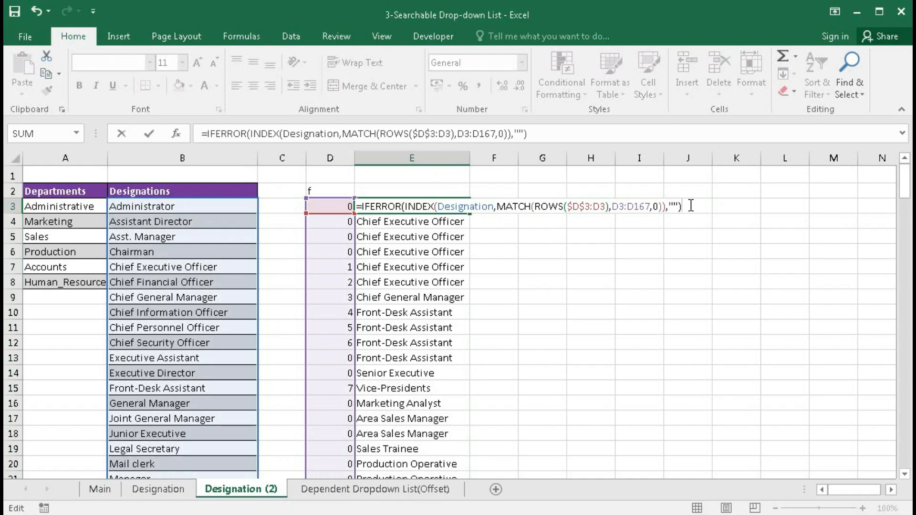
key("Return")
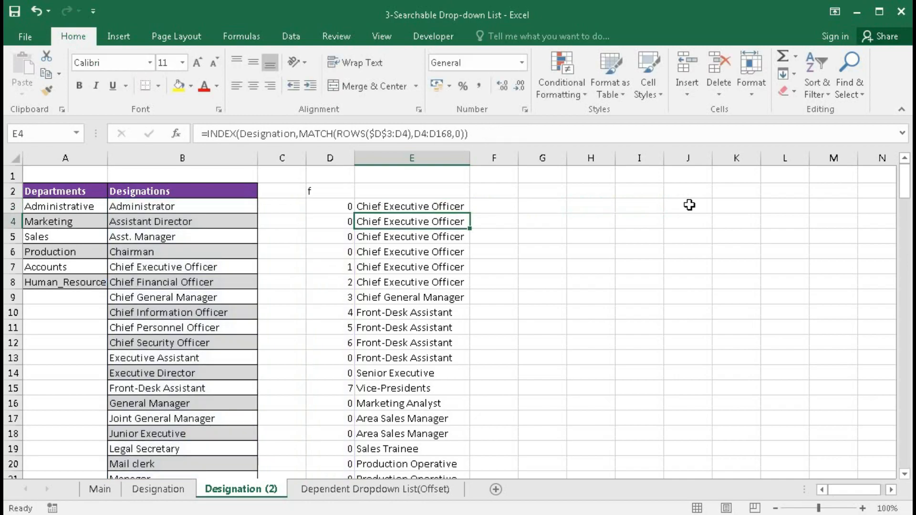
Fill the IFERROR formula from E3 down column E to row 167 and check the cells below
left_click(454, 208)
double_click(469, 216)
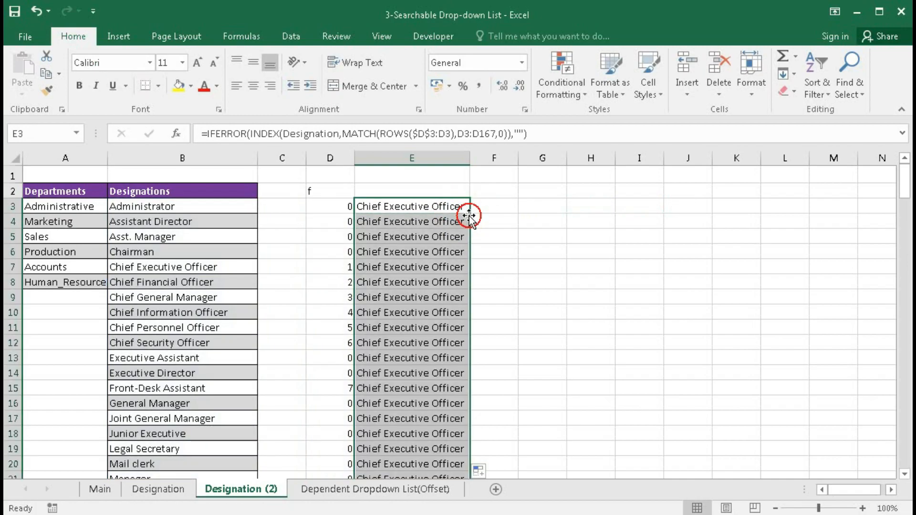
scroll(454, 277, "down", 9)
scroll(454, 277, "down", 20)
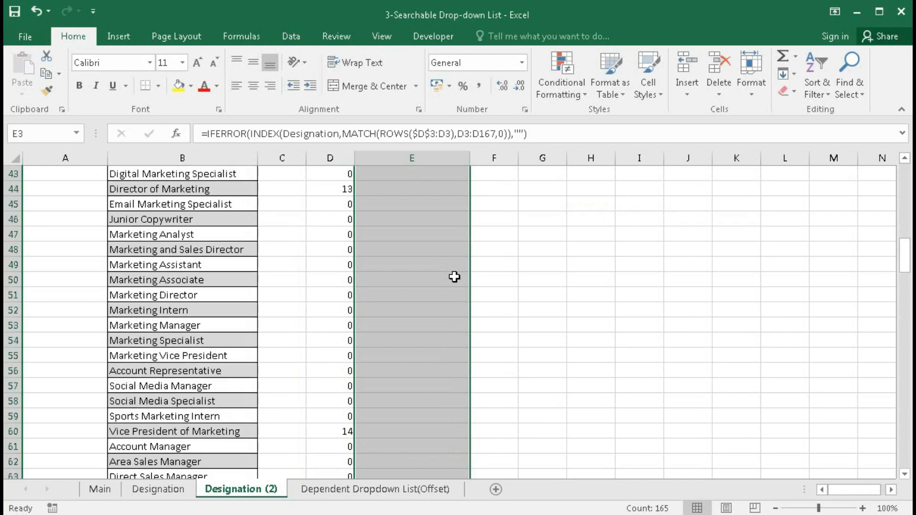
scroll(454, 277, "down", 20)
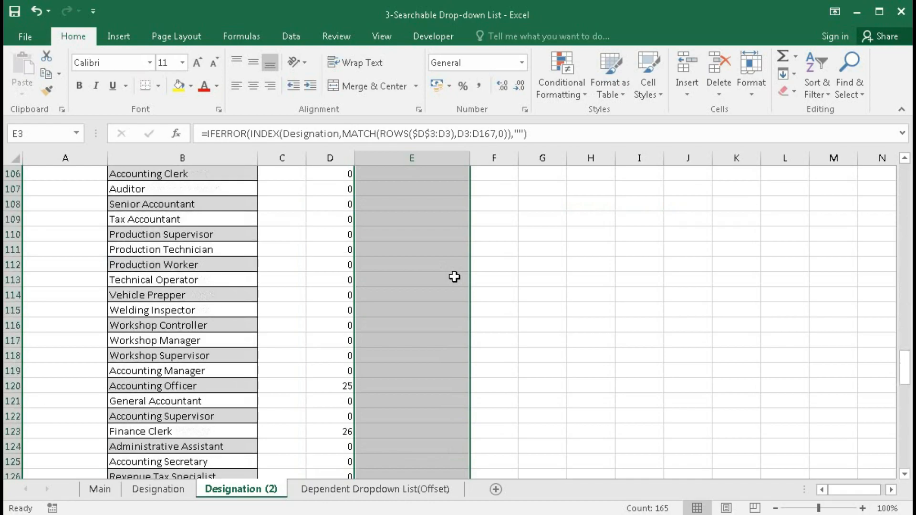
scroll(454, 277, "up", 17)
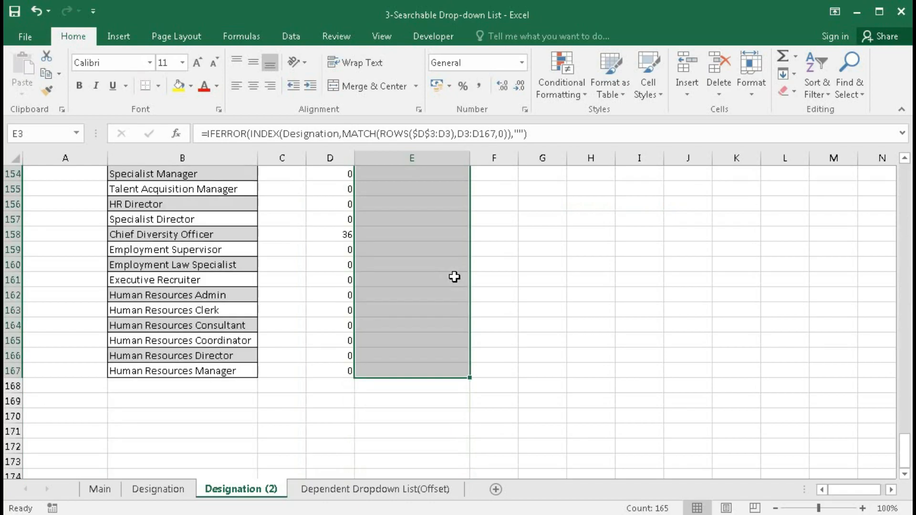
Replace the search term in D2 with "adm" to test the extracted designations in column E
left_click_drag(904, 367, 904, 179)
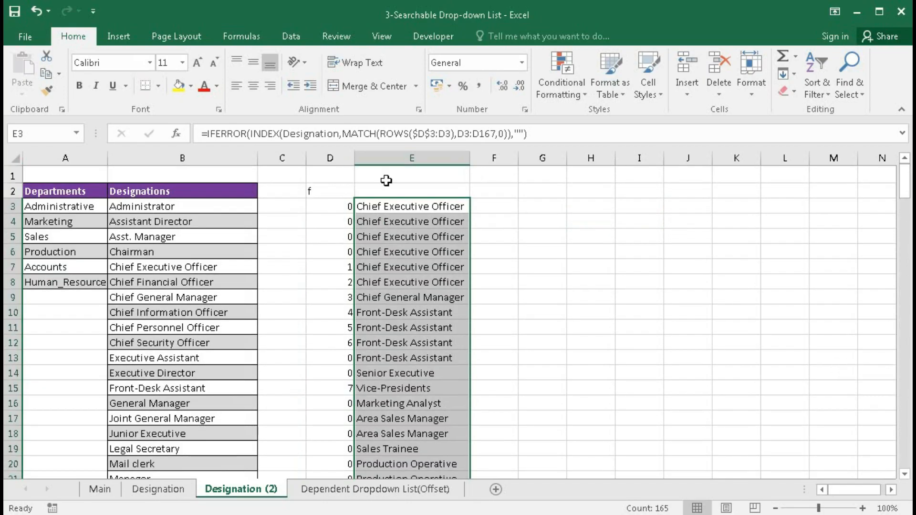
left_click(341, 190)
key("F2")
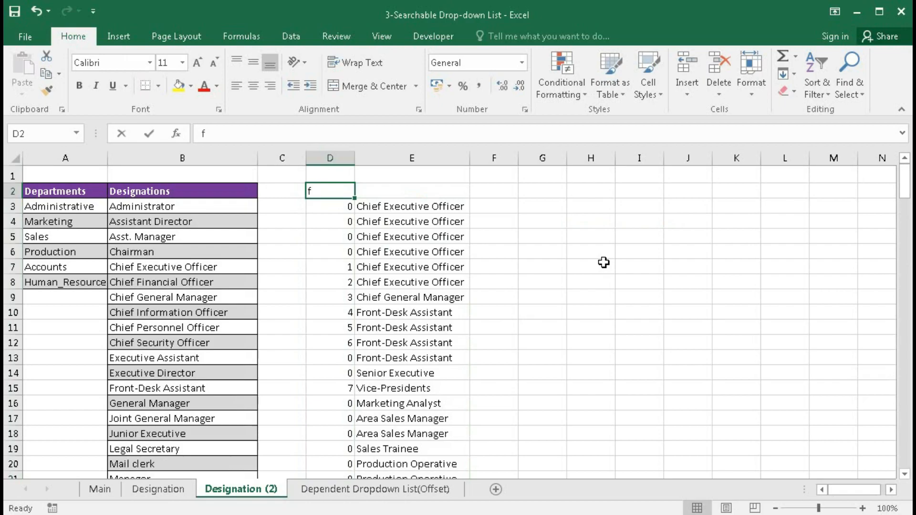
key("BackSpace")
type("adm")
key("Return")
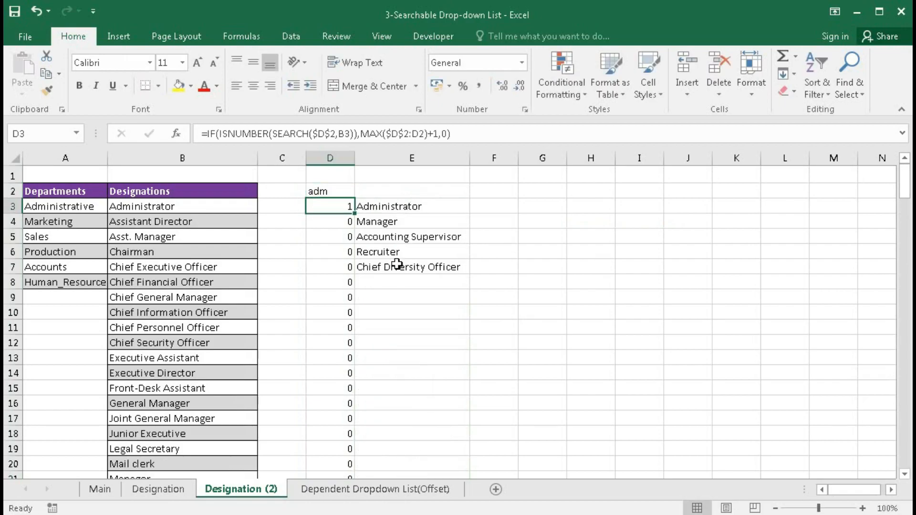
Test the search cell D2 with the term "joint" and after that with "junior"
left_click(340, 191)
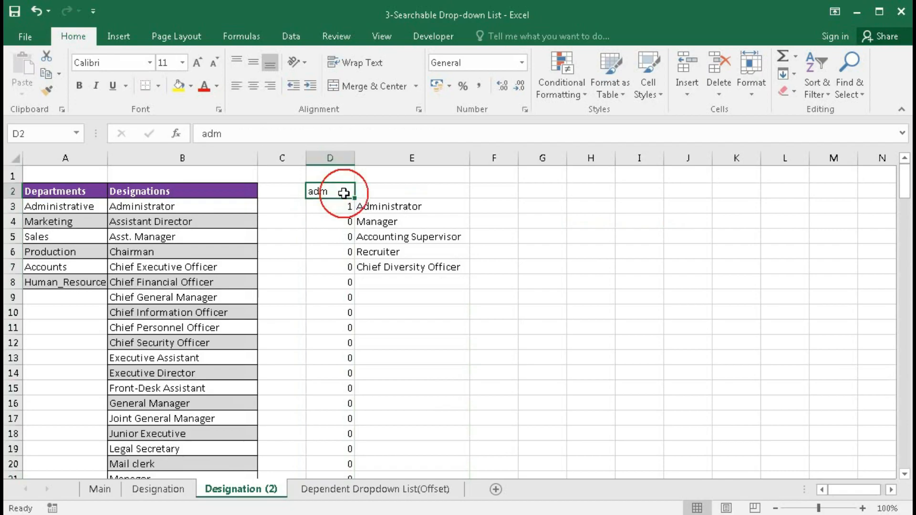
key("BackSpace")
type("joint")
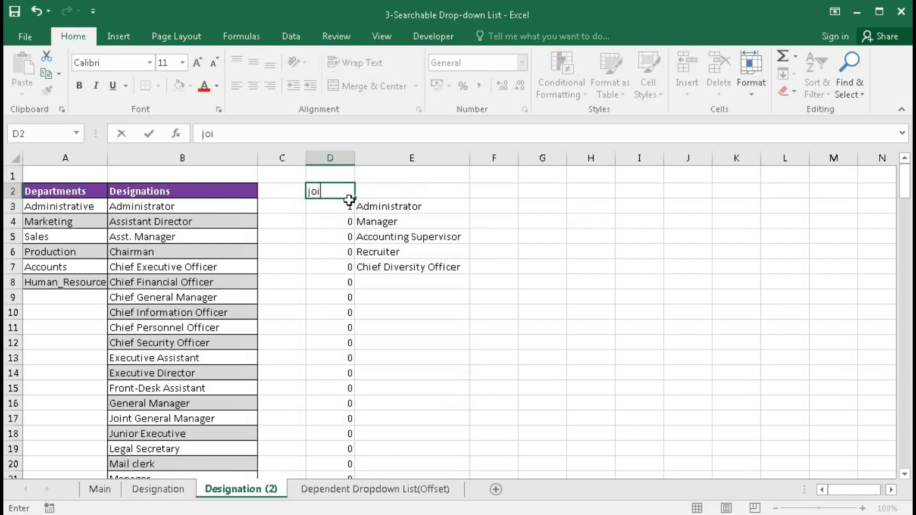
key("Return")
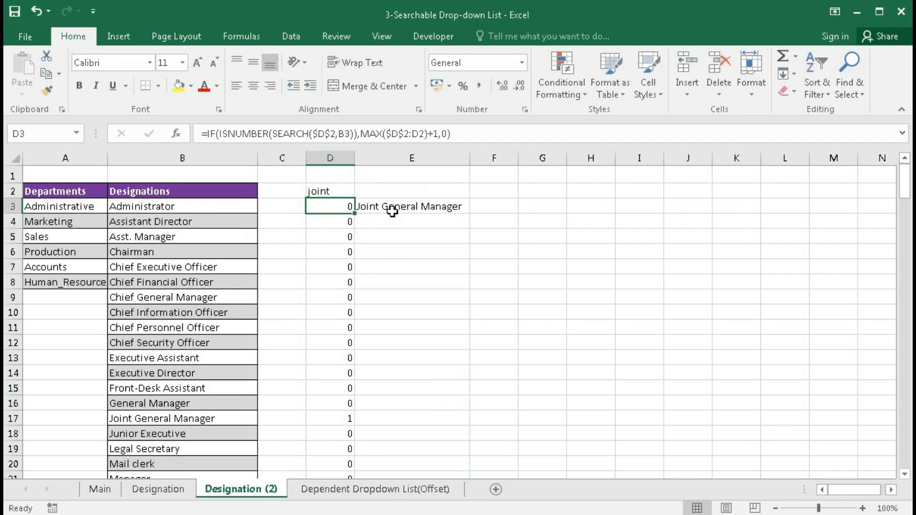
left_click(318, 193)
type("juni")
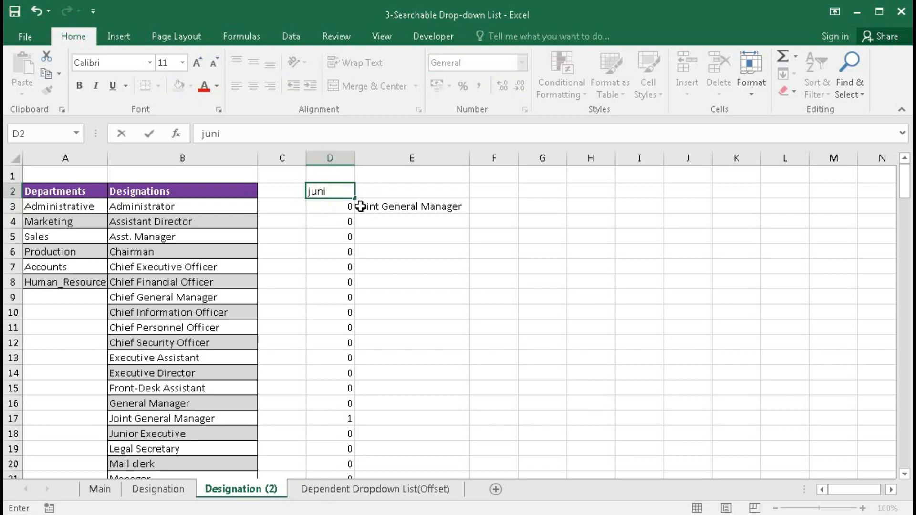
type("or")
key("Return")
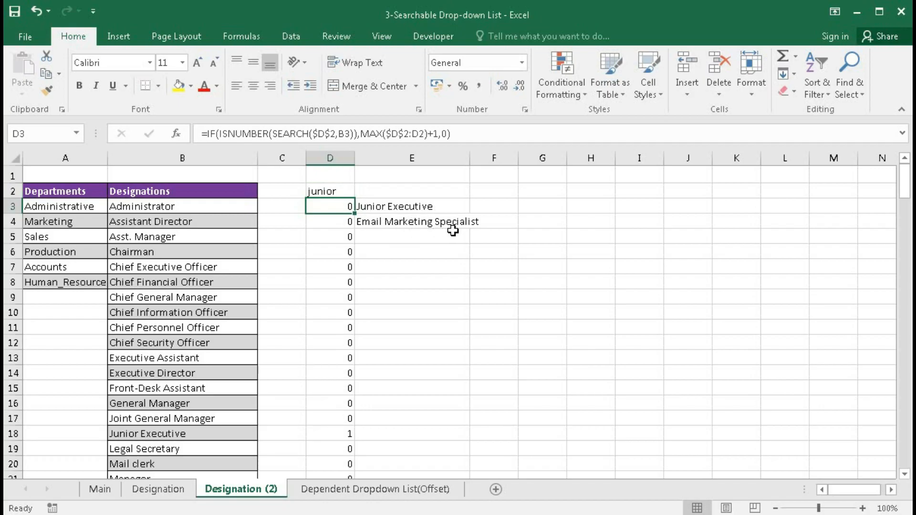
Make the MATCH lookup range in the E3 formula absolute as $D$3:$D$167 and fill the formula down column E
key("Right")
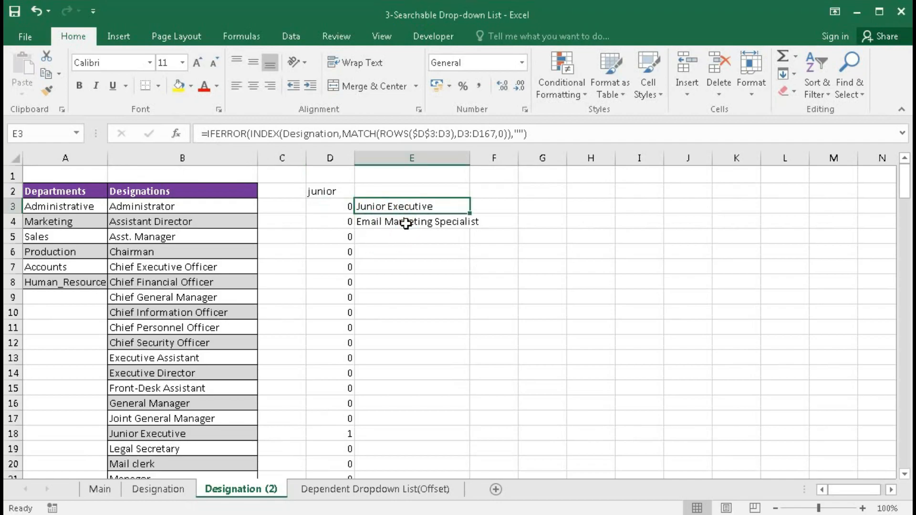
double_click(398, 210)
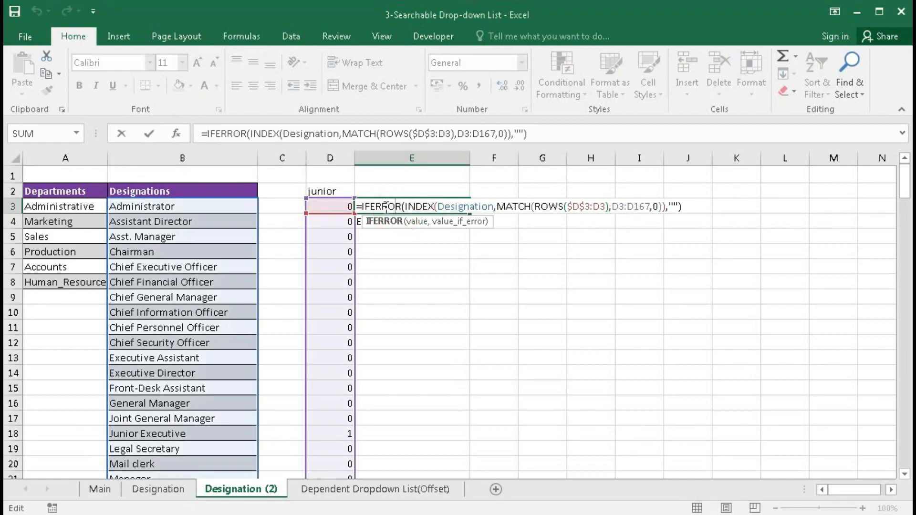
left_click_drag(612, 206, 651, 208)
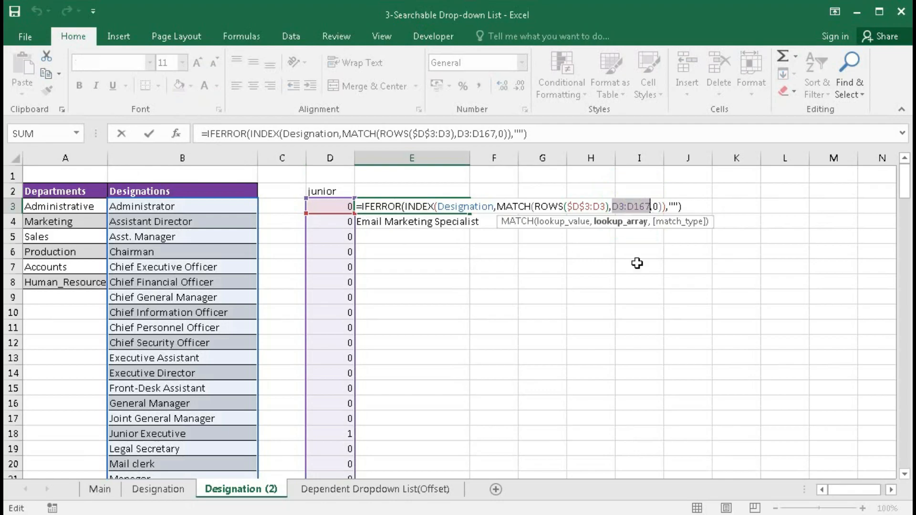
key("F4")
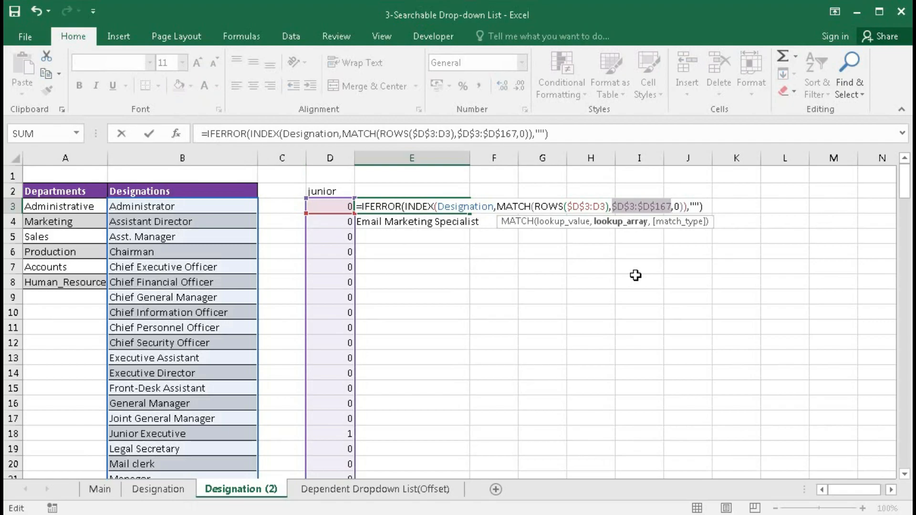
key("Return")
left_click(449, 207)
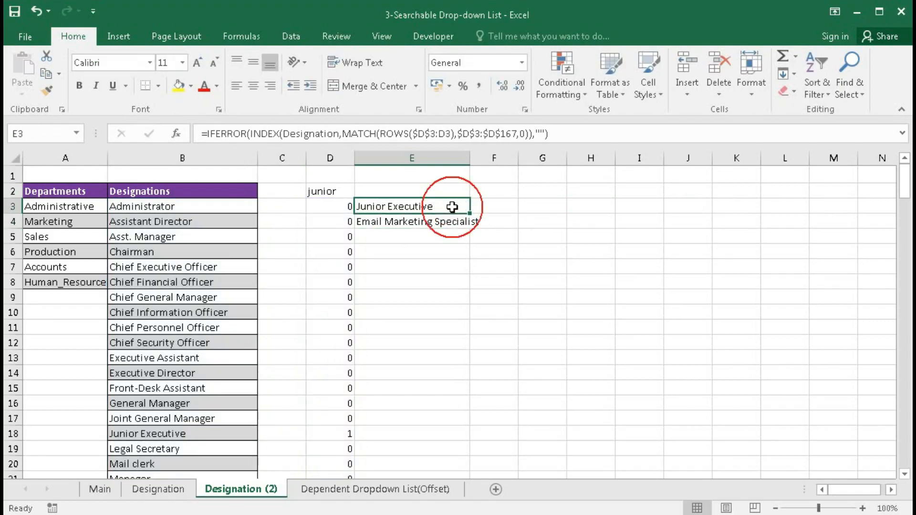
double_click(466, 213)
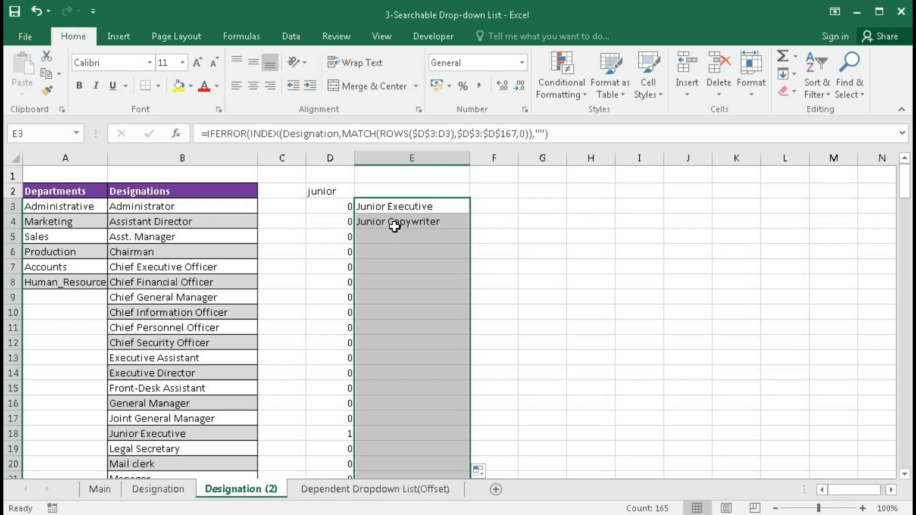
Set the search term in D2 to "manager" and check the extracted designations down column E
left_click(330, 191)
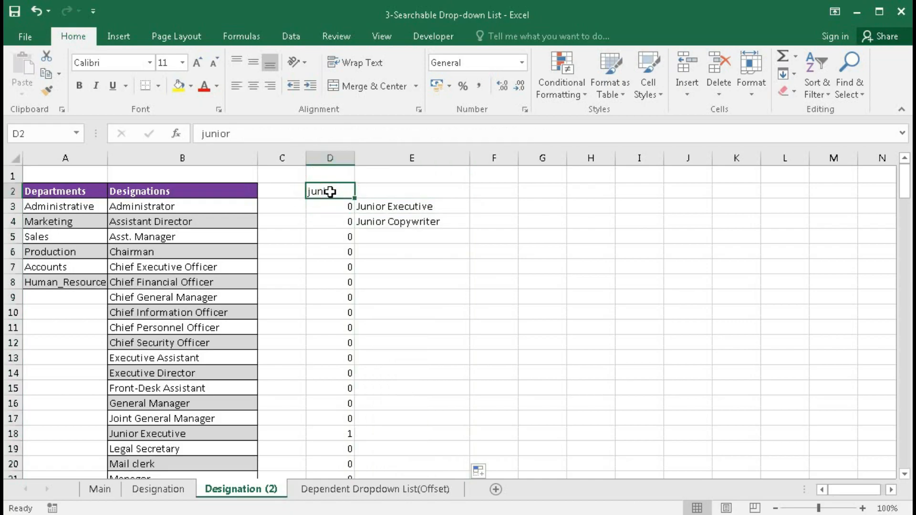
type("manager")
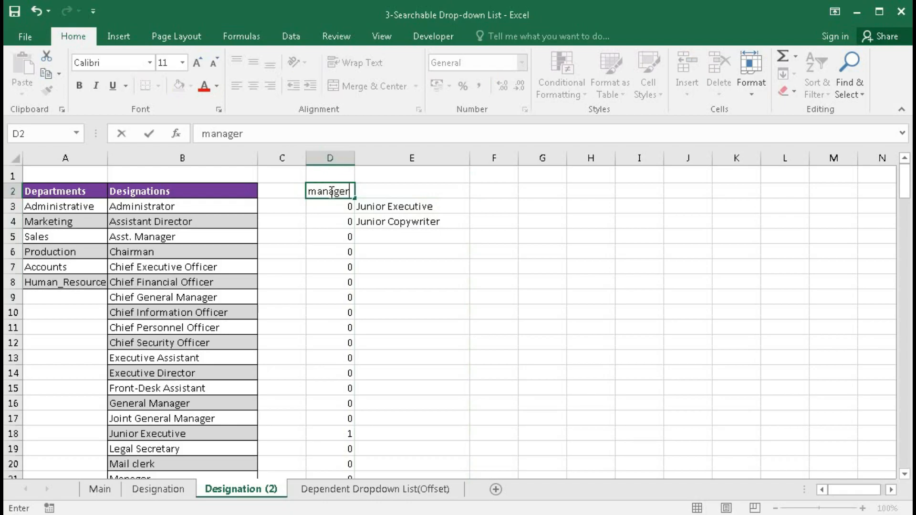
key("Return")
scroll(430, 258, "down", 9)
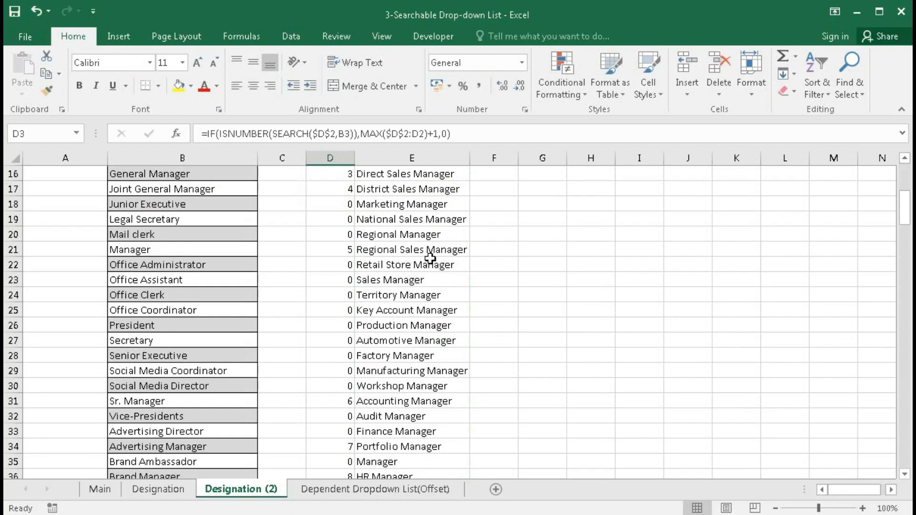
scroll(429, 258, "up", 9)
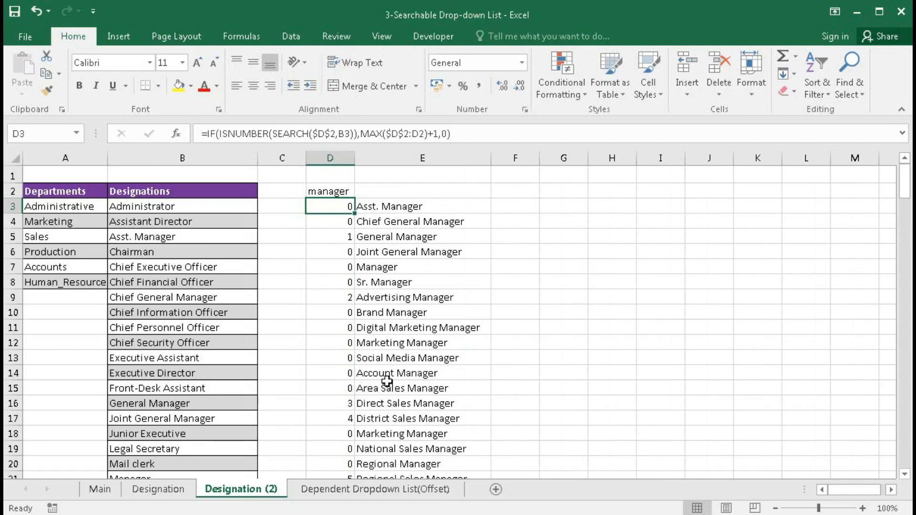
left_click(340, 190)
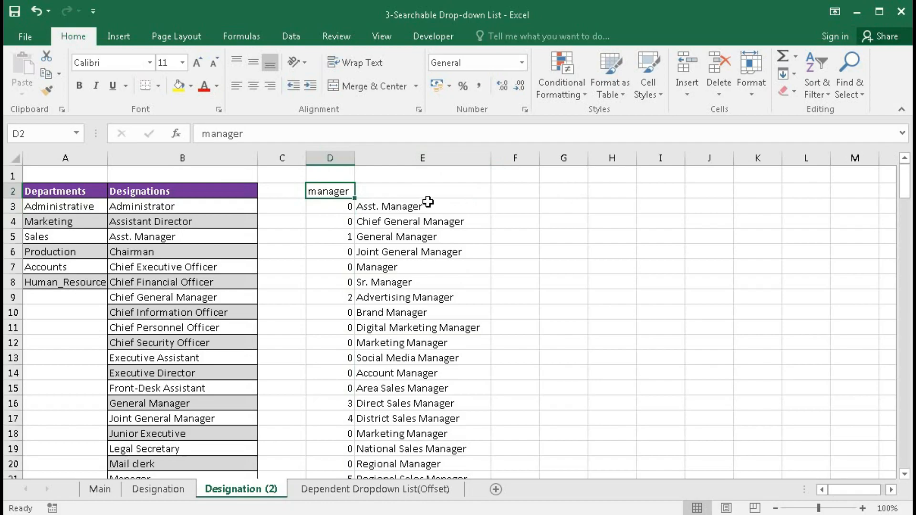
scroll(429, 221, "down", 4)
scroll(430, 221, "down", 4)
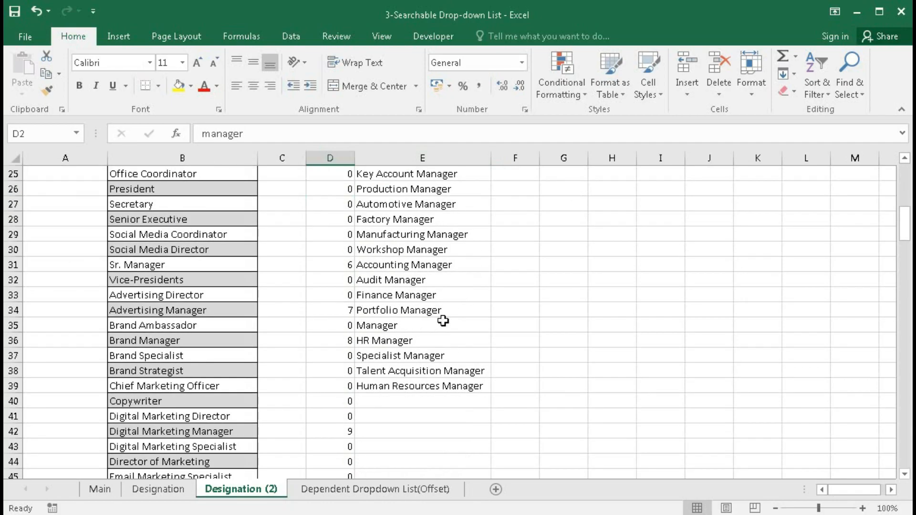
scroll(432, 239, "up", 8)
Start a new workbook-scoped defined name called Designationss
left_click(241, 37)
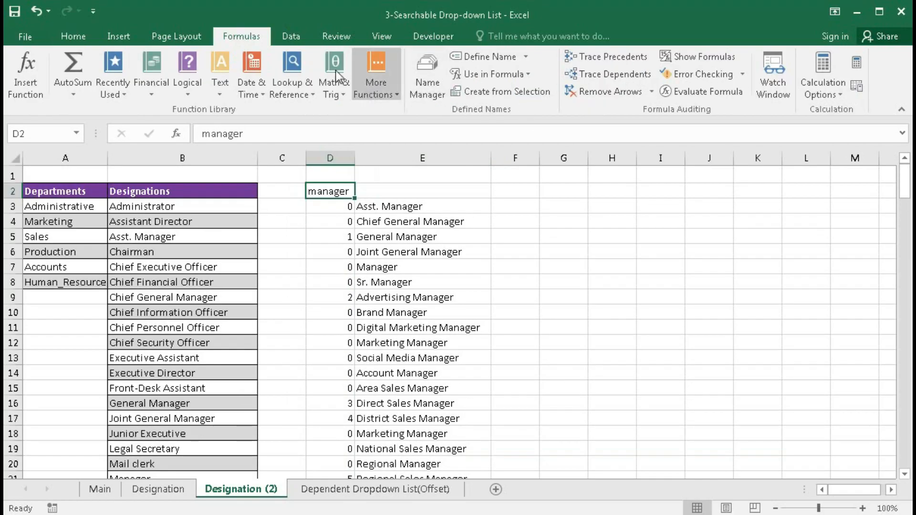
left_click(426, 76)
left_click(527, 145)
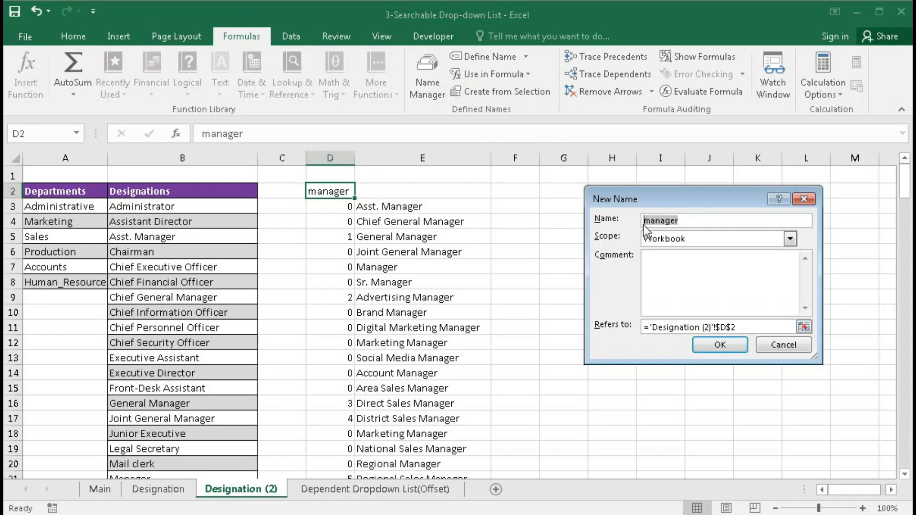
type("Designationss")
Make the Designationss name refer to =OFFSET('Designation (2)'!$E$3,0,0,COUNTIF('Designation (2)'!$E:$E,"*?"),1) and save it
left_click_drag(743, 327, 612, 326)
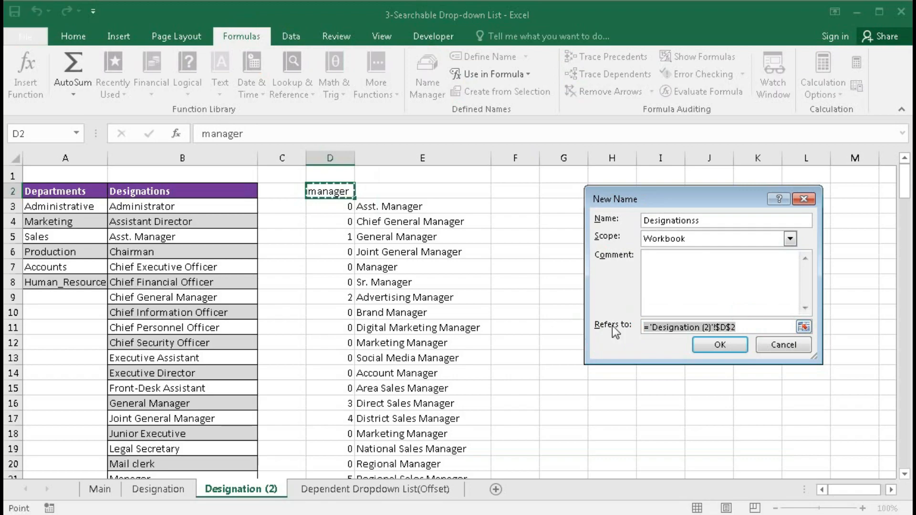
type("=offset(")
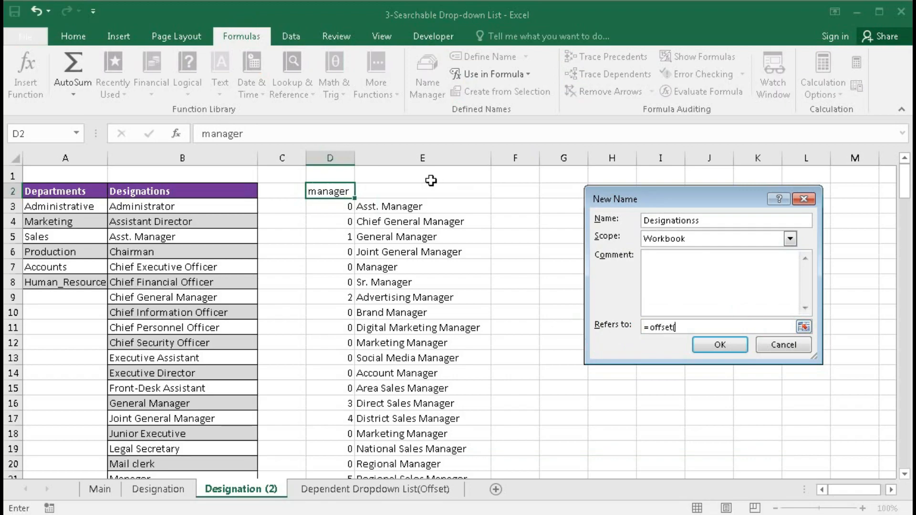
left_click(394, 206)
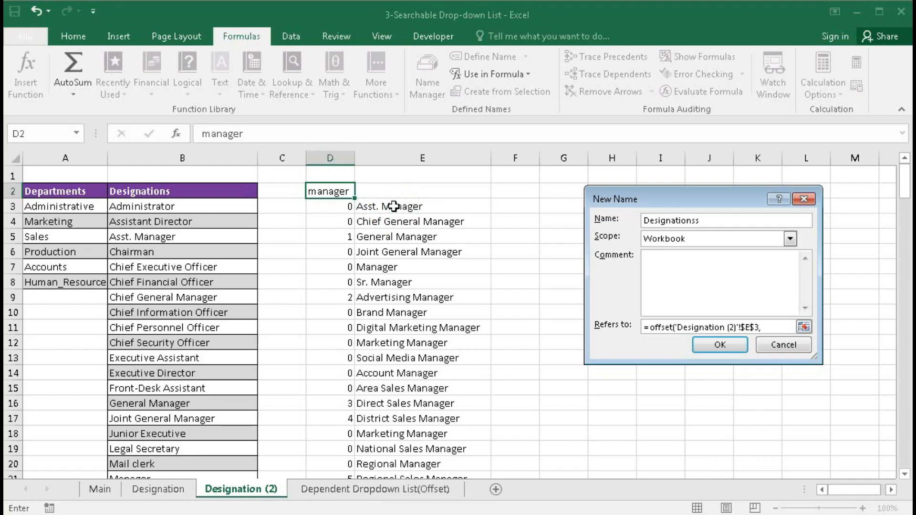
type(",0,0,countif(")
left_click(413, 157)
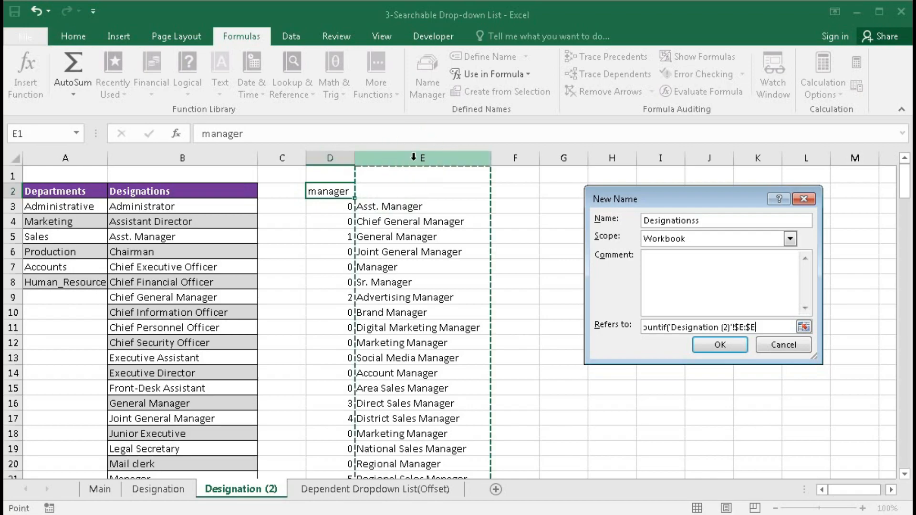
type(",\"*")
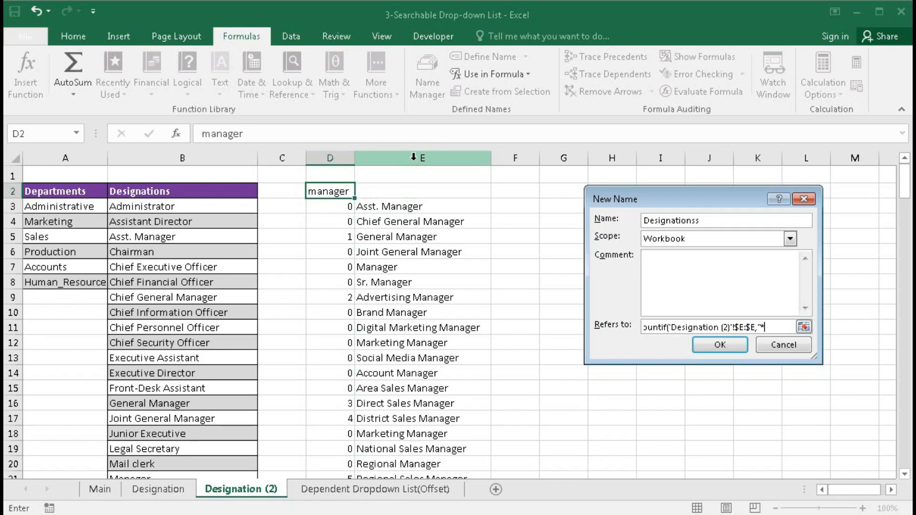
type("?\"),1)")
left_click(711, 342)
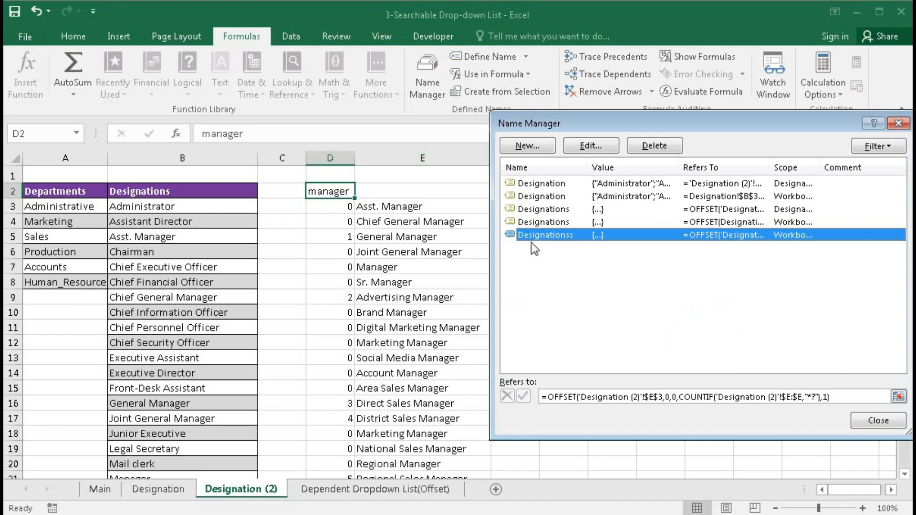
Check which cells in column E the Designationss name covers, and close the name list
left_click(581, 396)
scroll(412, 235, "down", 2)
scroll(412, 235, "down", 7)
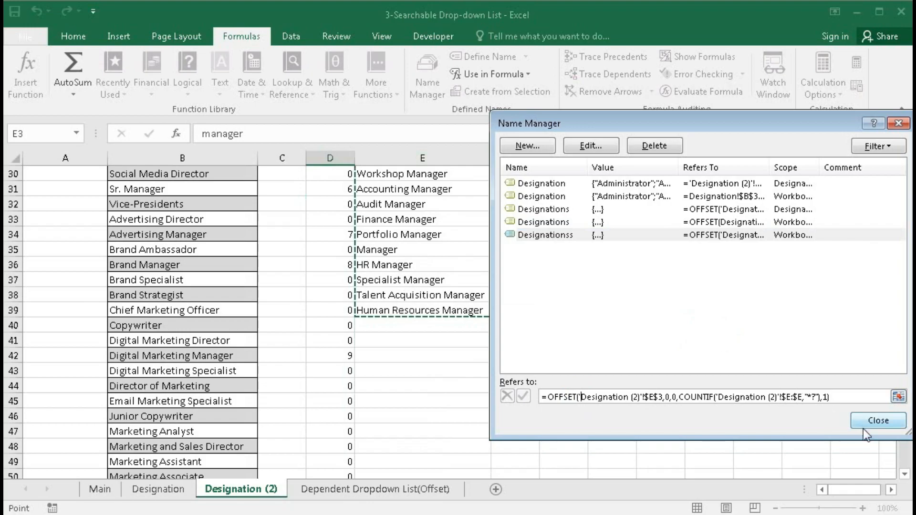
left_click(878, 420)
scroll(484, 331, "up", 7)
scroll(447, 319, "up", 3)
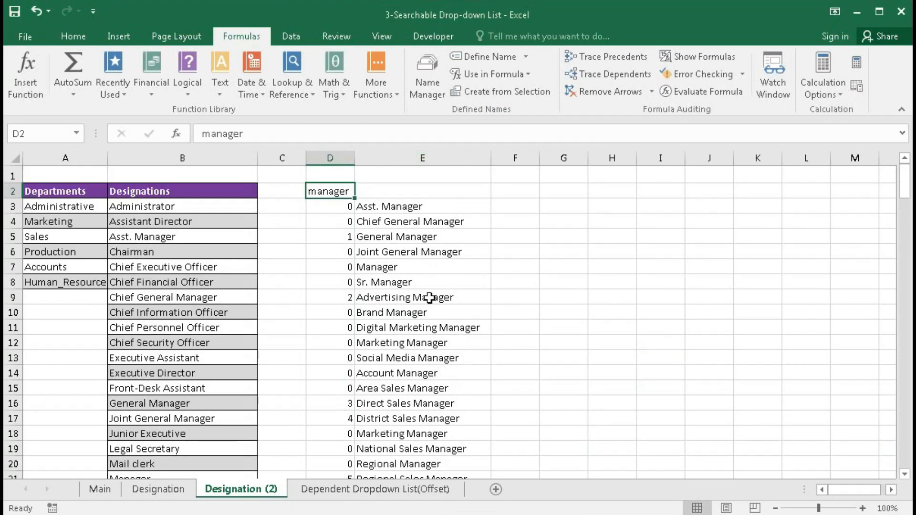
Apply list data validation to cell G2 with =designationss as its source
left_click(566, 195)
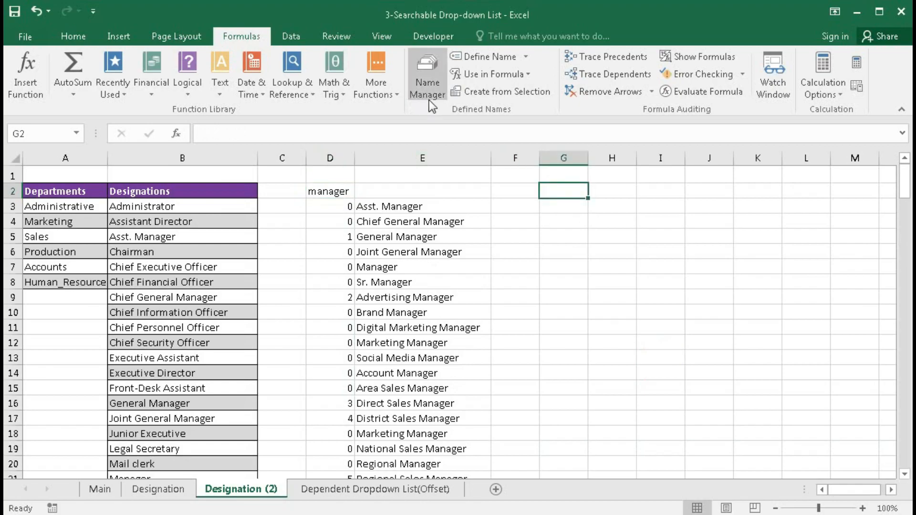
left_click(292, 37)
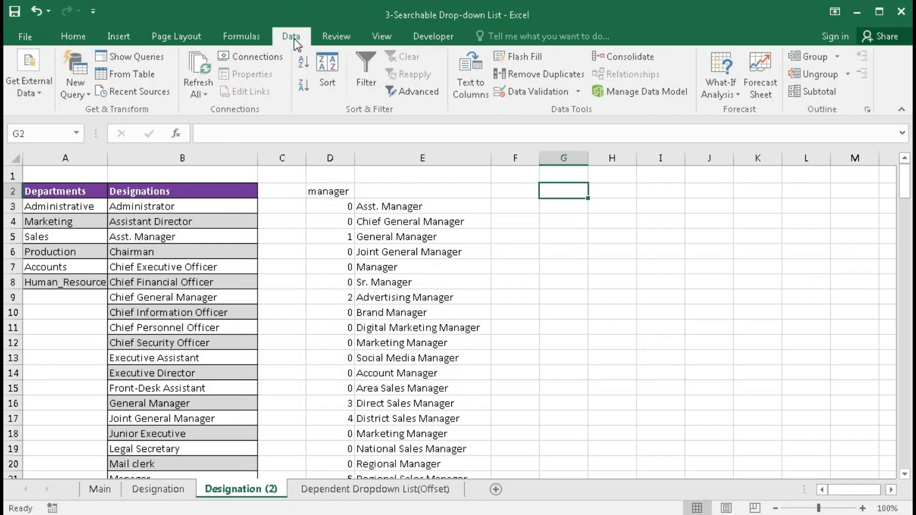
left_click(519, 93)
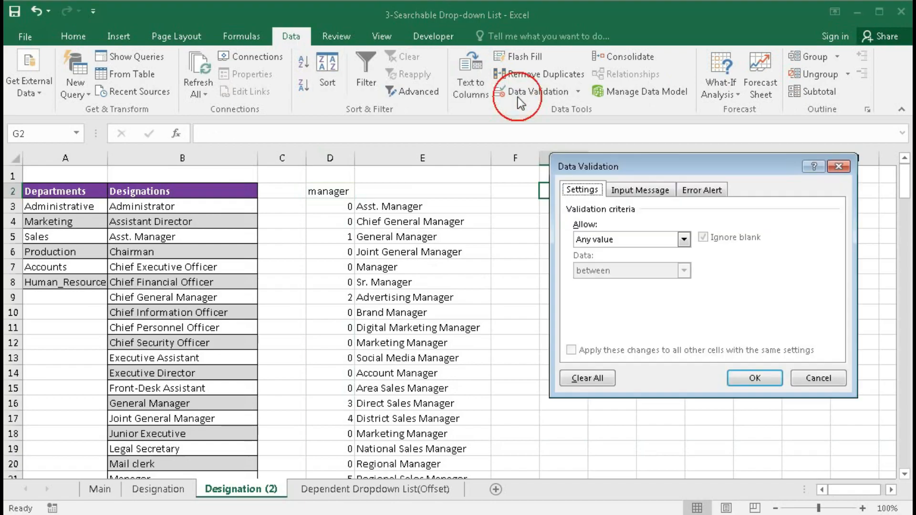
left_click(682, 241)
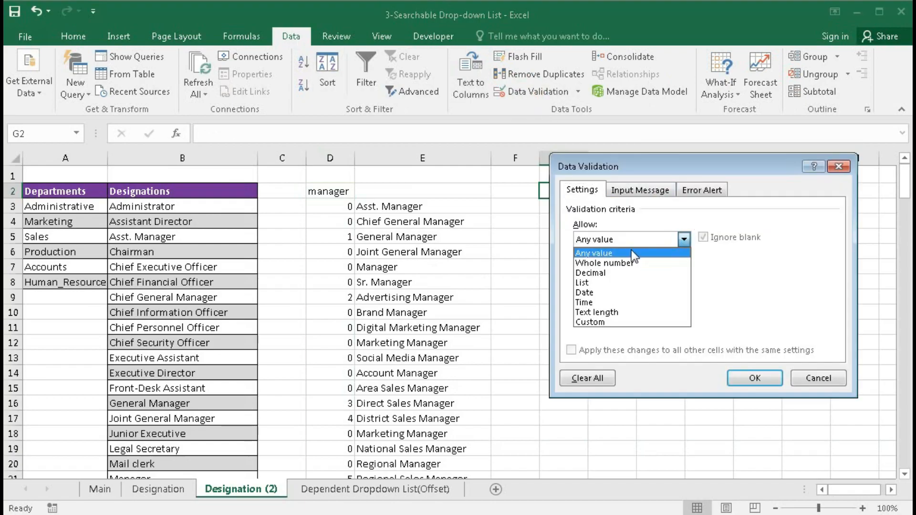
left_click(602, 285)
left_click(601, 299)
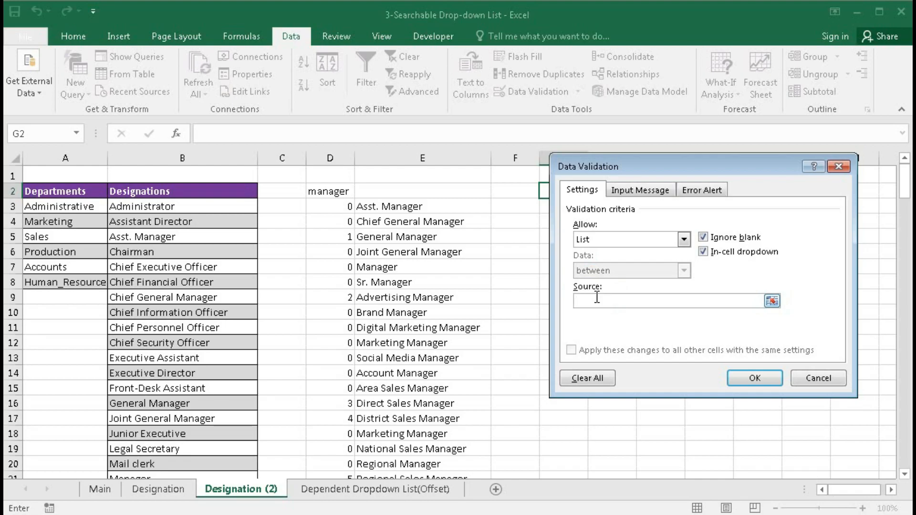
type("=designationss")
left_click(754, 378)
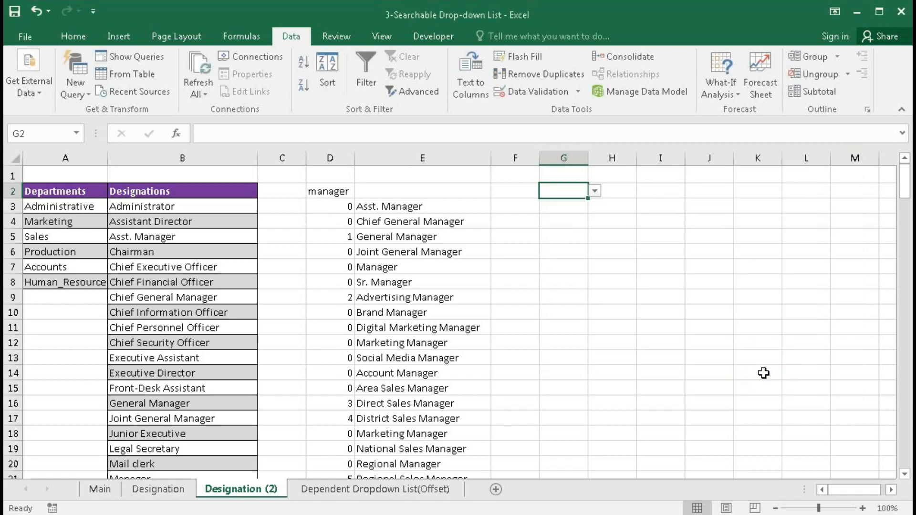
Check the choices offered in G2's drop-down and widen column G to fit the designation names
left_click(596, 191)
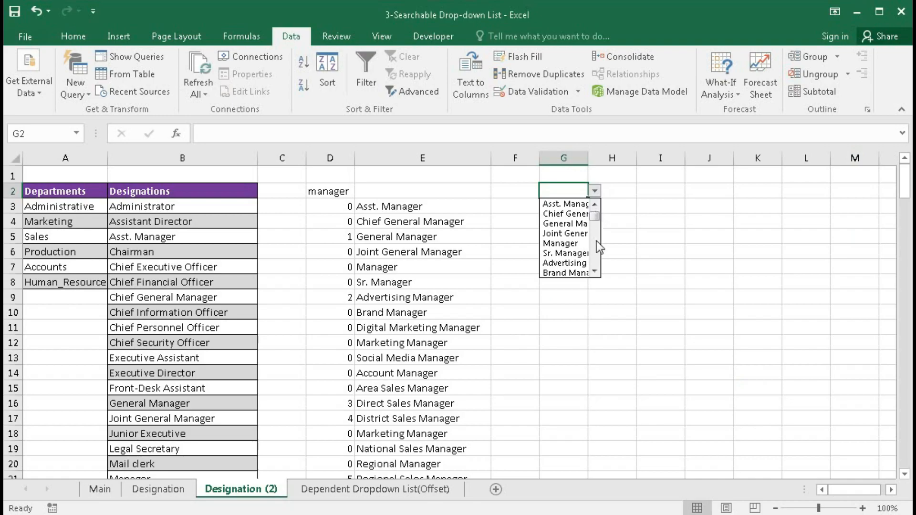
left_click(587, 164)
left_click_drag(587, 164, 663, 162)
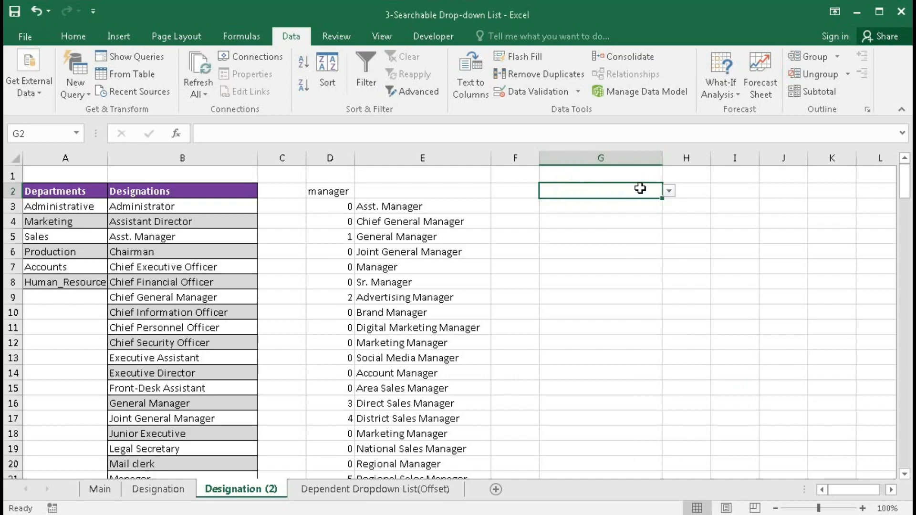
Try to enter the partial search term "adm" in cell G2
type("adm")
key("Return")
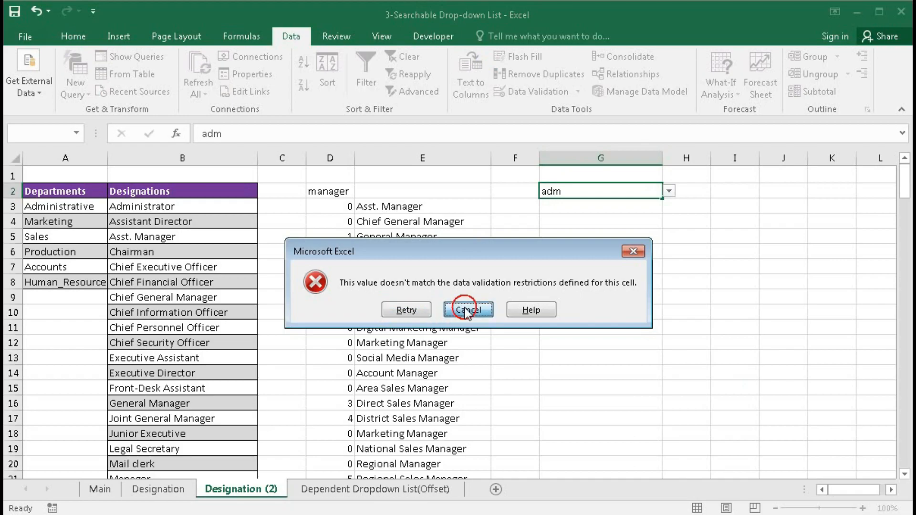
left_click(464, 309)
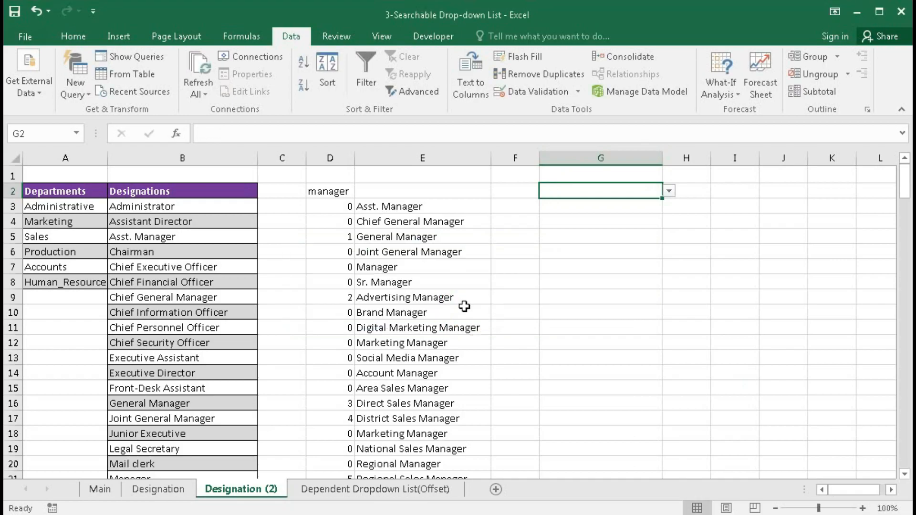
Turn off the error alert for invalid data in G2's data validation
left_click(517, 95)
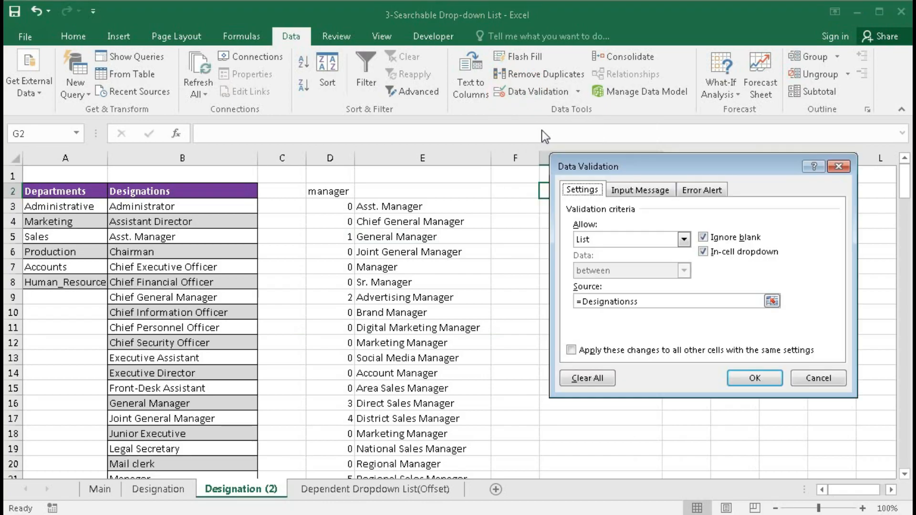
left_click(697, 189)
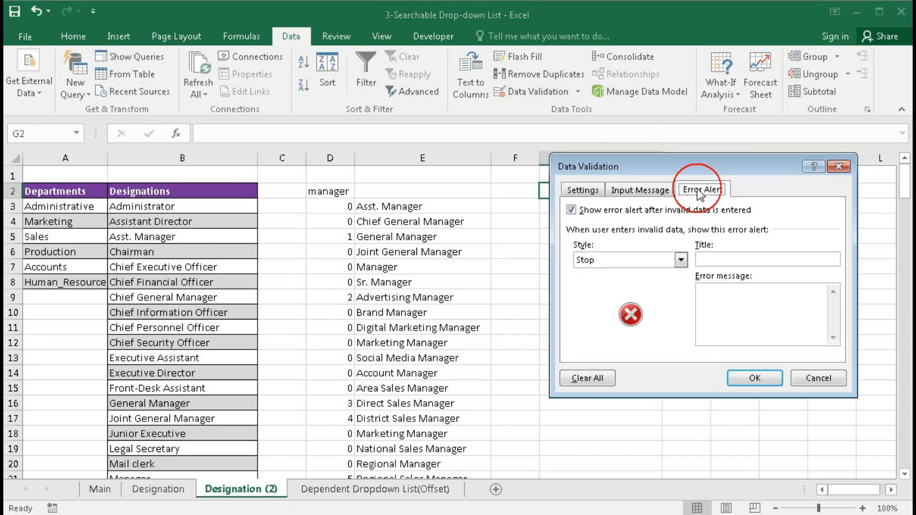
left_click(571, 211)
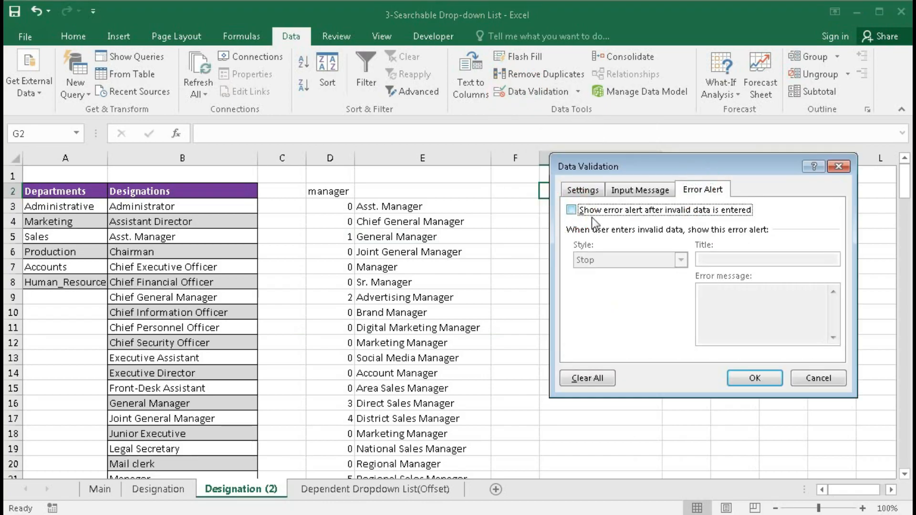
left_click(751, 377)
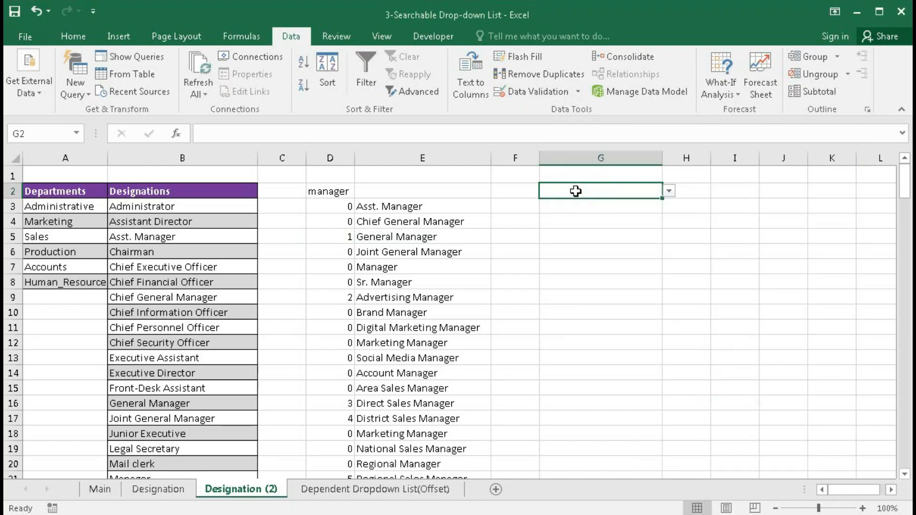
Enter "adm" in G2 and check which designations its drop-down offers
type("adm")
key("Return")
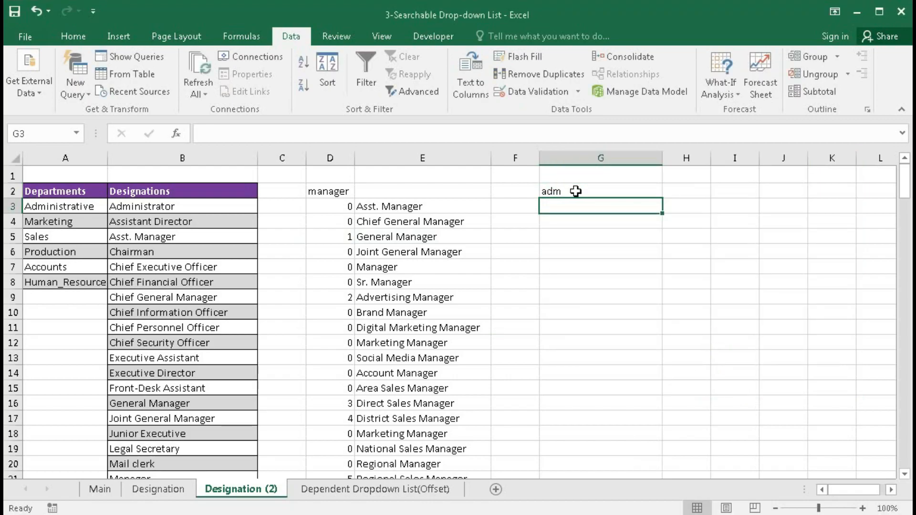
left_click(576, 191)
left_click(668, 191)
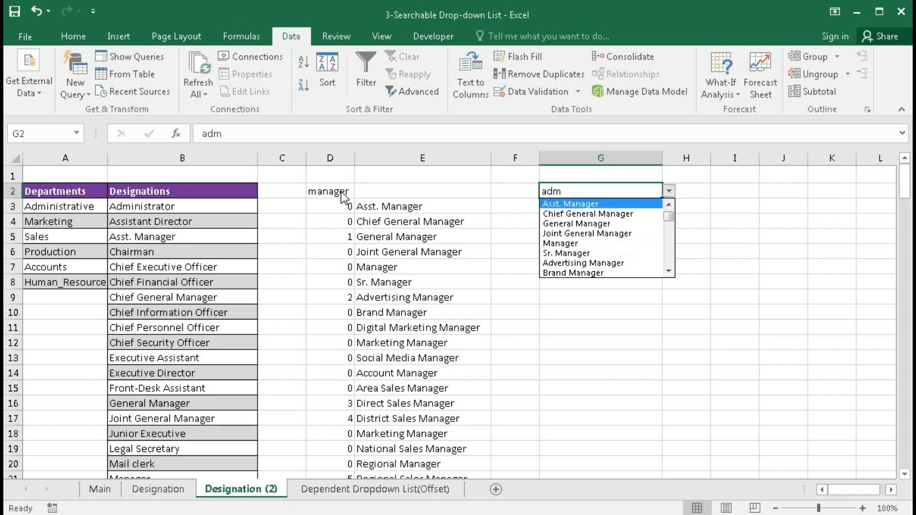
key("Escape")
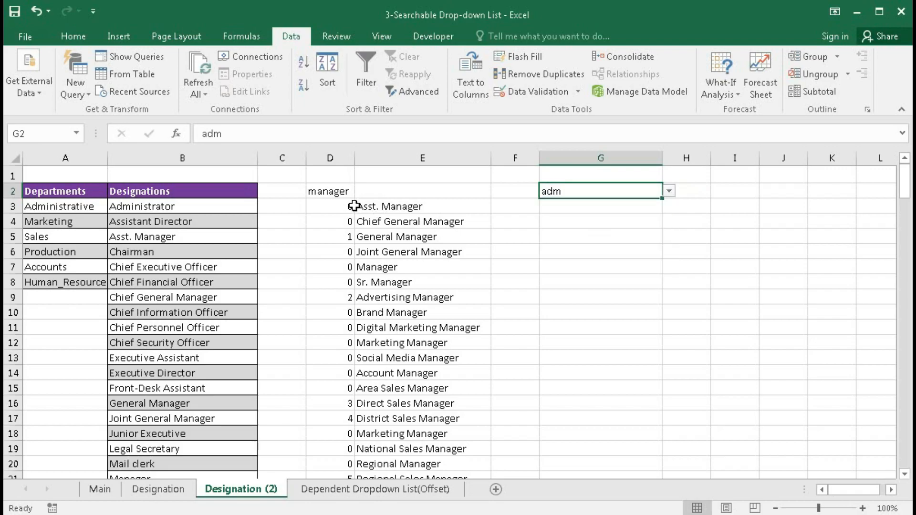
Link the search term cell D2 to the drop-down cell with the formula =G2, and check the link
left_click(331, 193)
type("=")
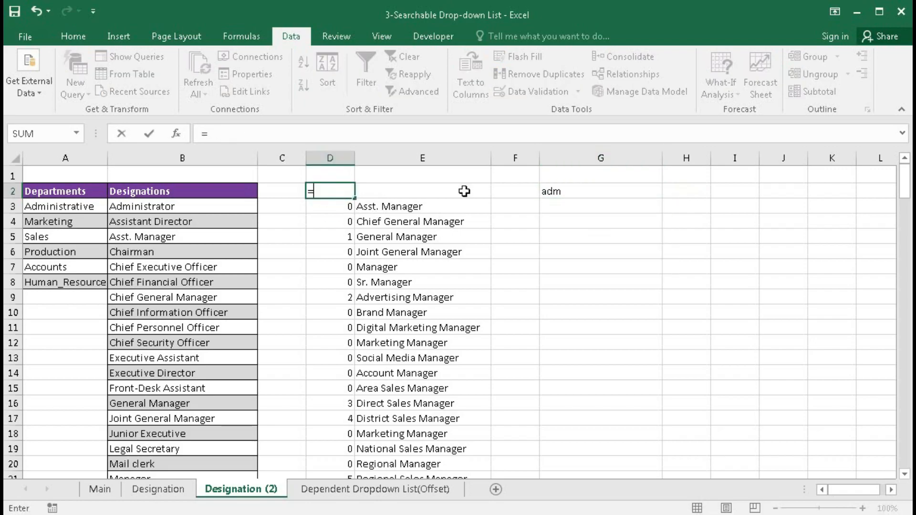
left_click(554, 190)
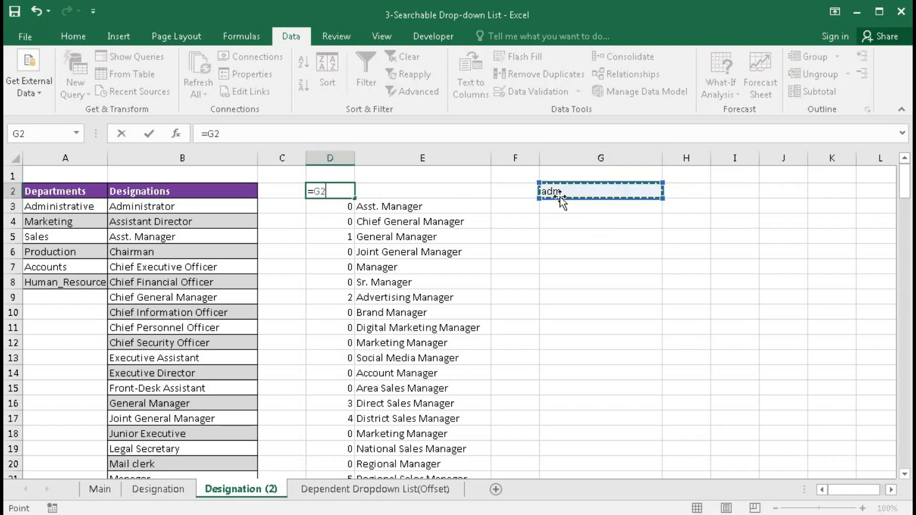
key("Return")
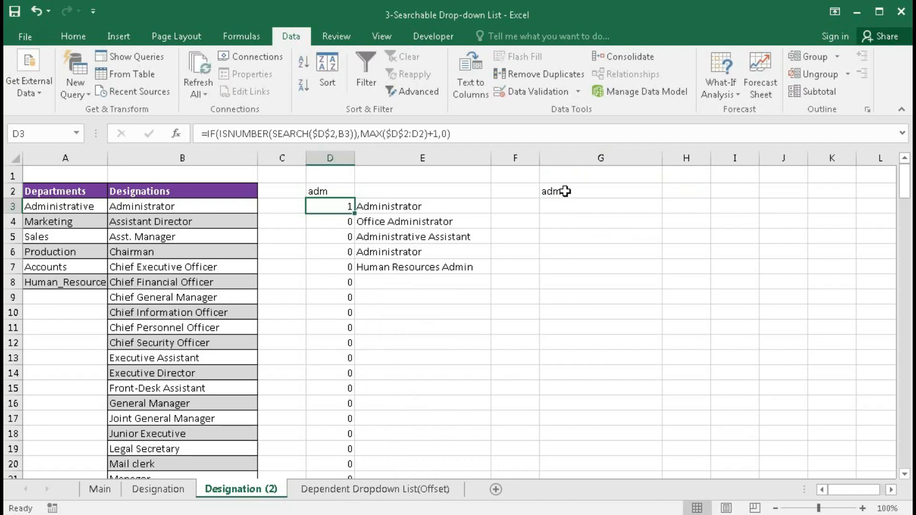
left_click(565, 191)
left_click(329, 190)
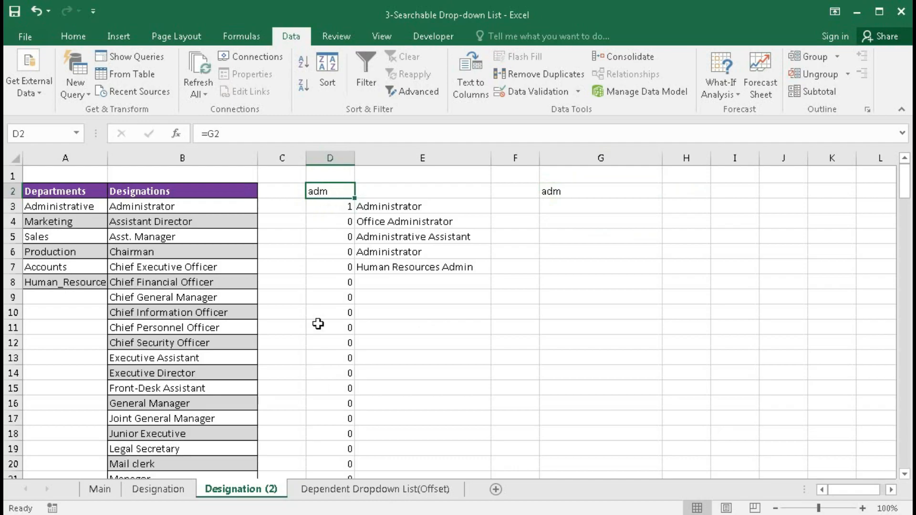
Search for "chief" in G2 and look through the designations in its drop-down
left_click(619, 188)
left_click(624, 187)
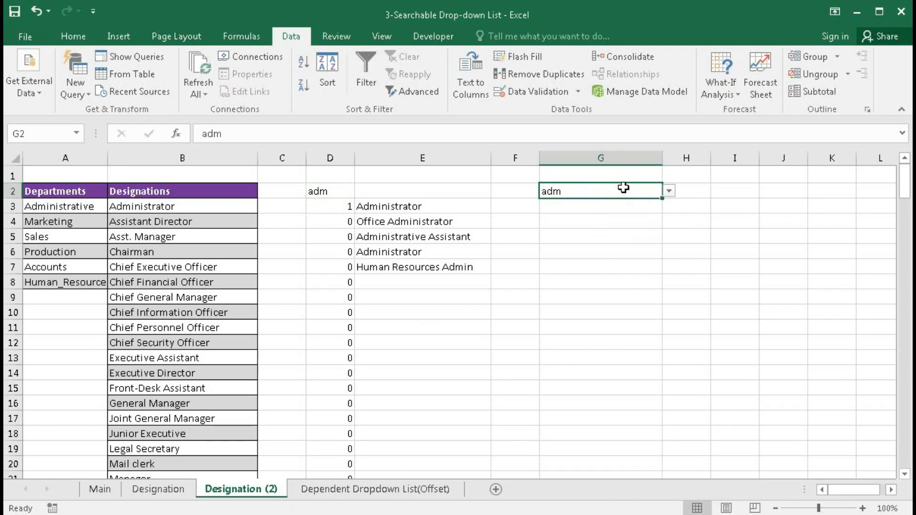
type("chief")
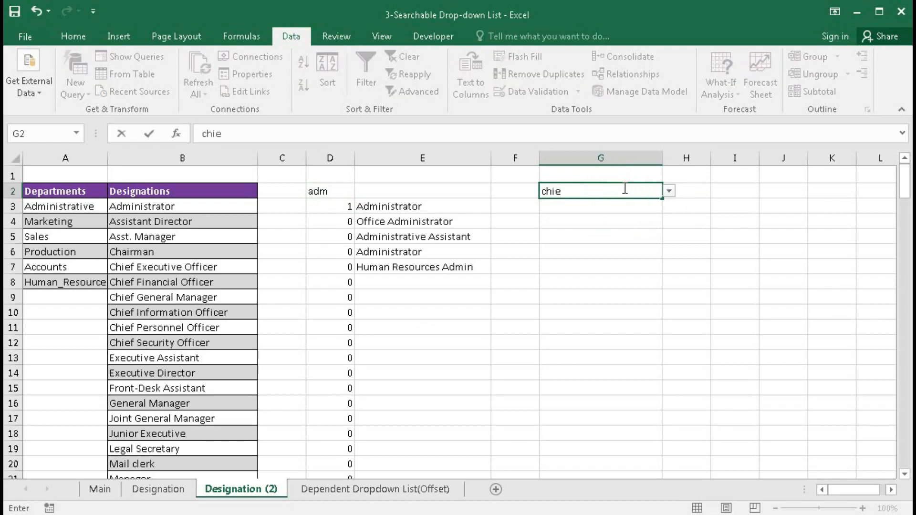
left_click(669, 191)
left_click_drag(669, 224, 670, 256)
Replace the search term in G2 with "officer" and look through the matching designations in the drop-down
left_click(577, 191)
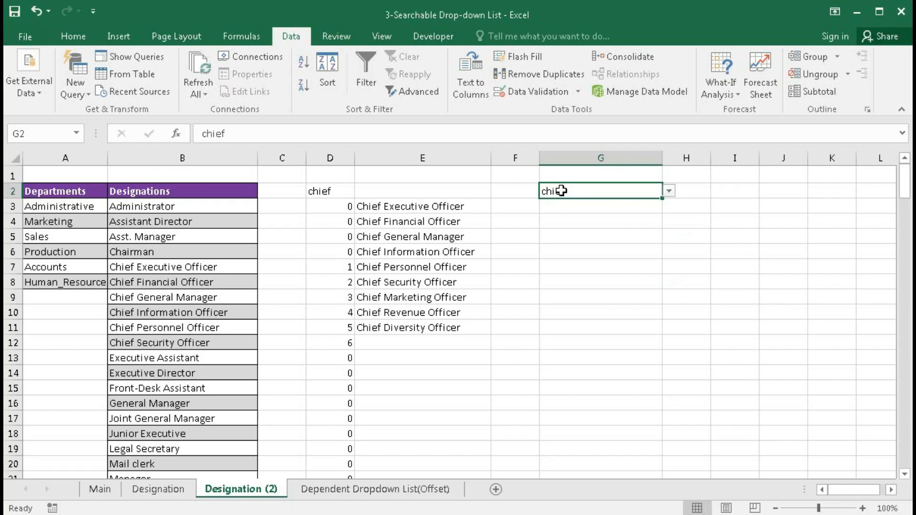
type("officer")
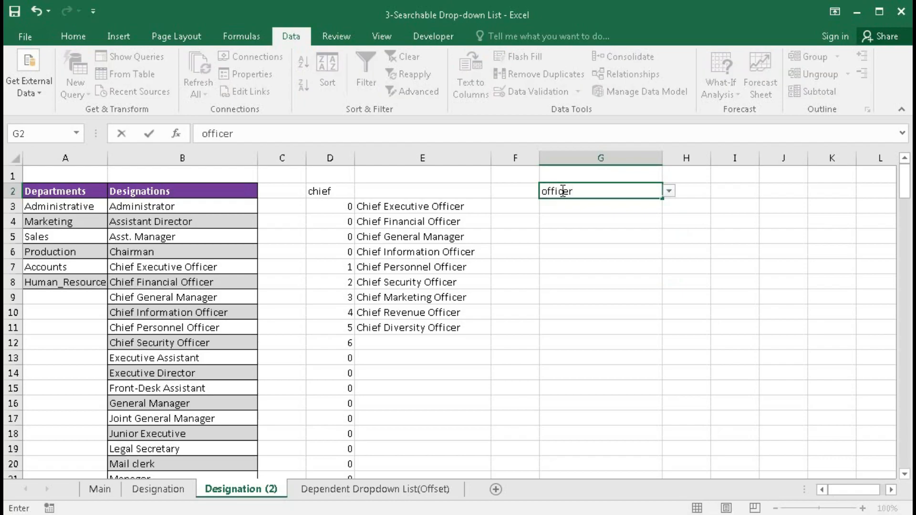
left_click(669, 191)
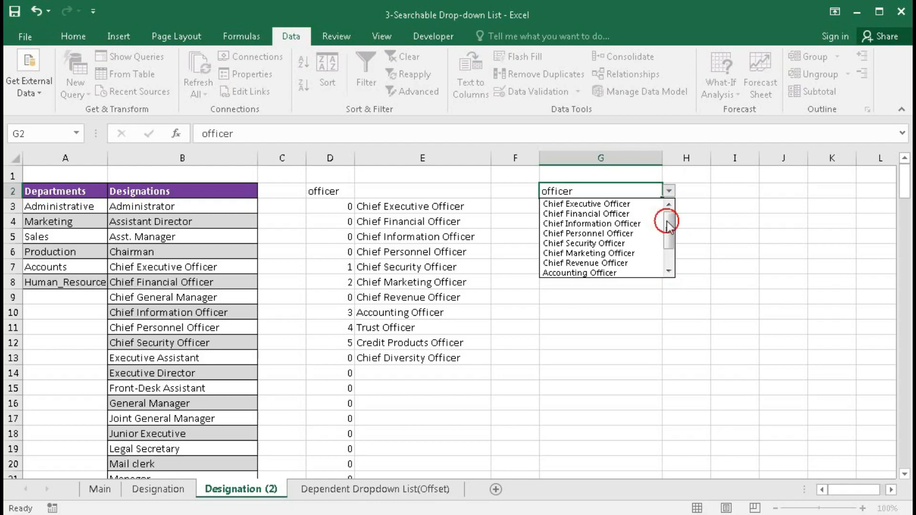
left_click_drag(668, 222, 668, 268)
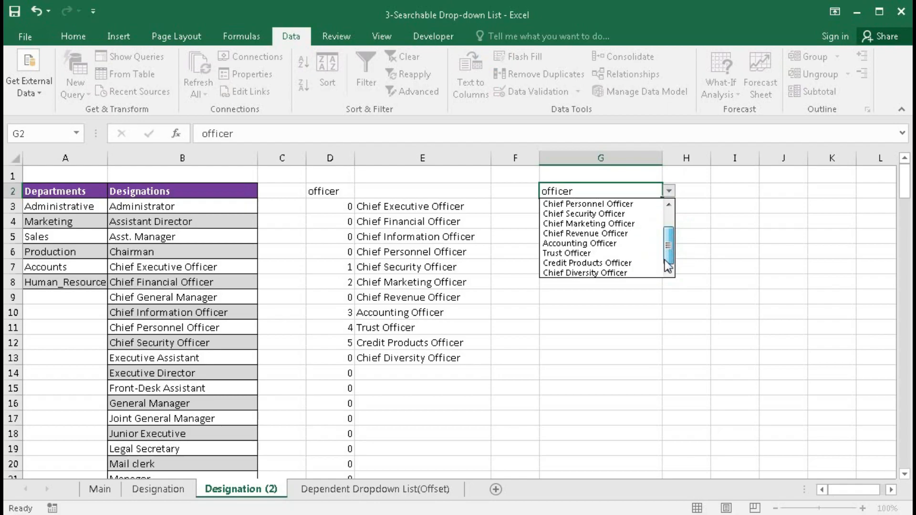
left_click(714, 217)
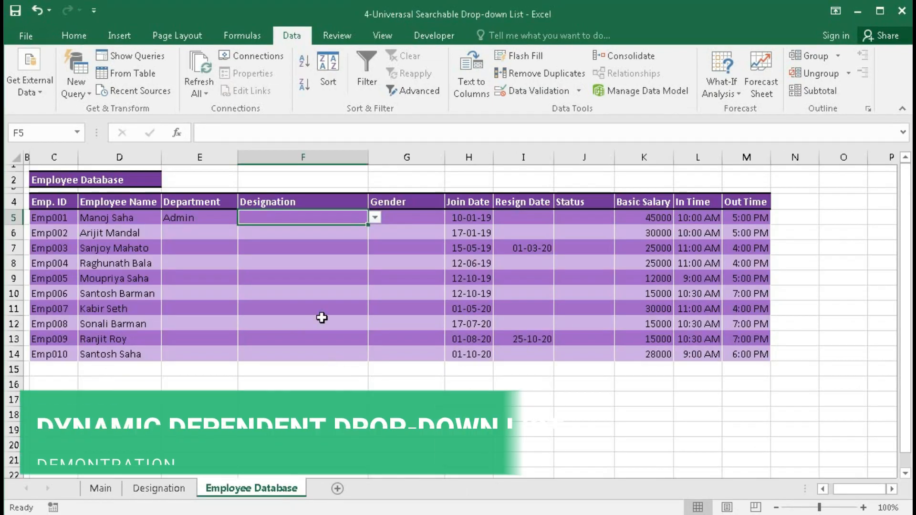
Check the cells of the Designation column in the Employee Database sheet for in-cell drop-downs, row by row
left_click(288, 239)
left_click(288, 249)
left_click(289, 263)
left_click(289, 278)
left_click(289, 294)
left_click(289, 309)
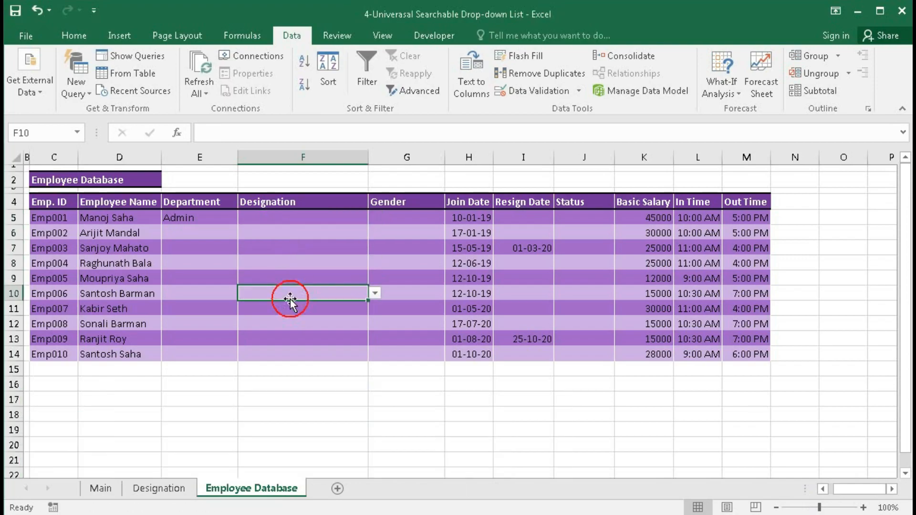
left_click(290, 324)
left_click_drag(285, 215, 276, 346)
left_click(285, 275)
Look through the full list of designations offered by the drop-down in F5, leaving the cell empty
left_click(258, 218)
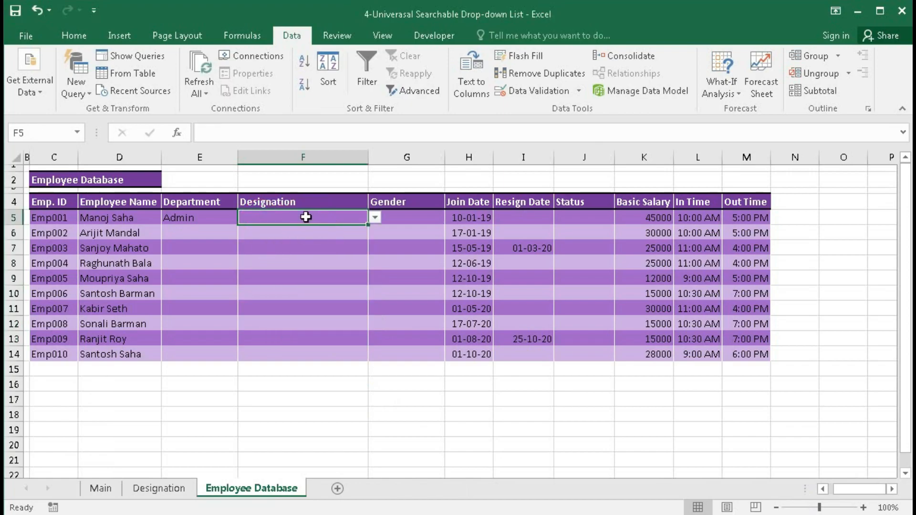
left_click(378, 217)
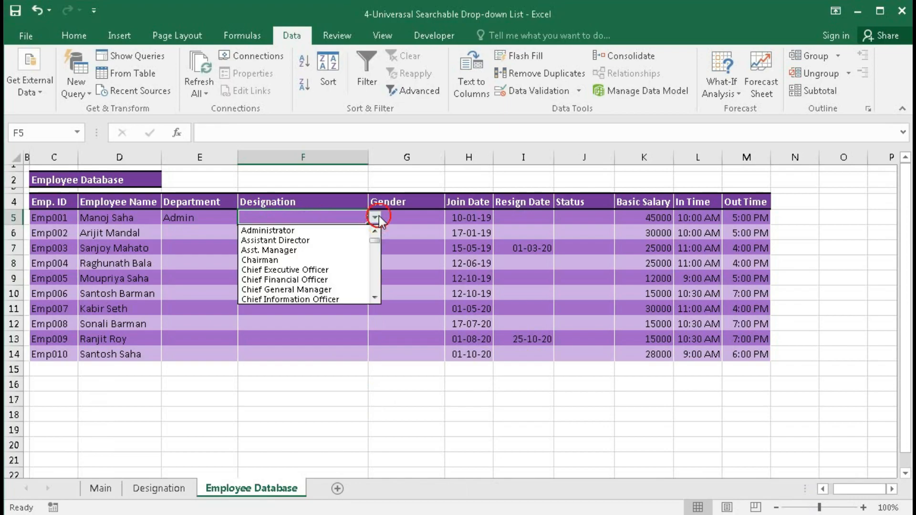
left_click(374, 258)
left_click_drag(373, 256, 371, 230)
left_click(318, 219)
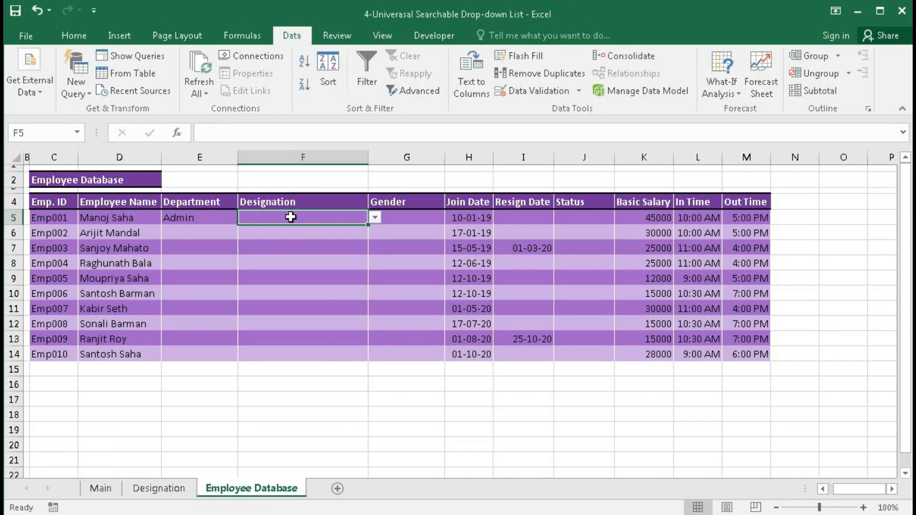
Search for "chief" in F5 and choose Chief Executive Officer as the designation for Emp001
type("chief")
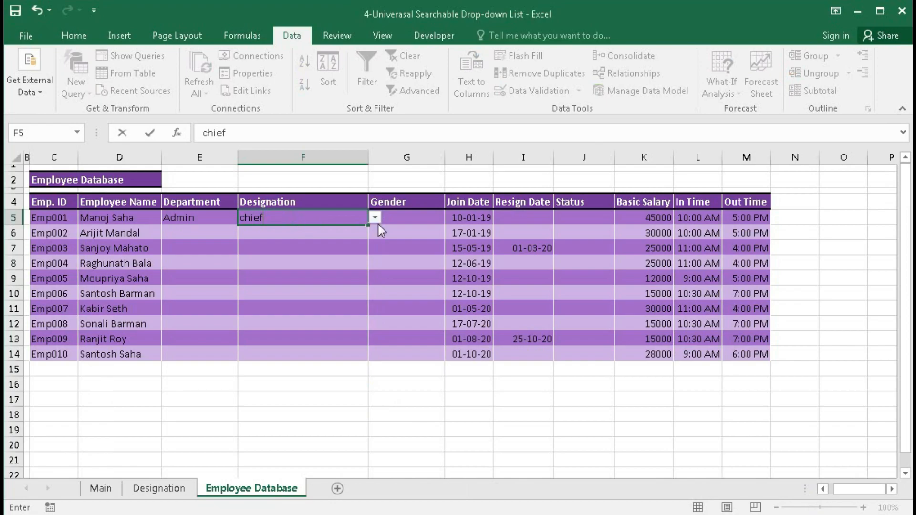
left_click(377, 217)
mouse_move(376, 243)
left_mouse_down()
mouse_move(376, 260)
mouse_move(375, 249)
left_mouse_up()
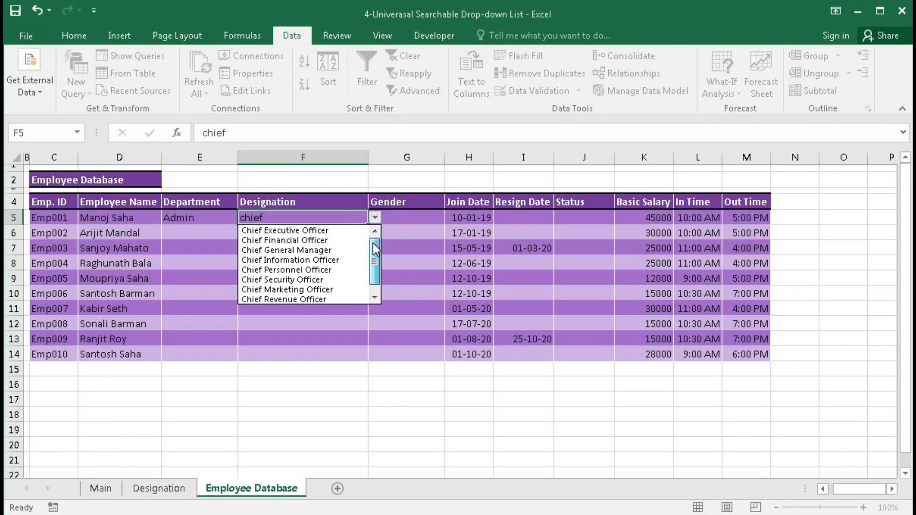
left_click(286, 231)
left_click(338, 237)
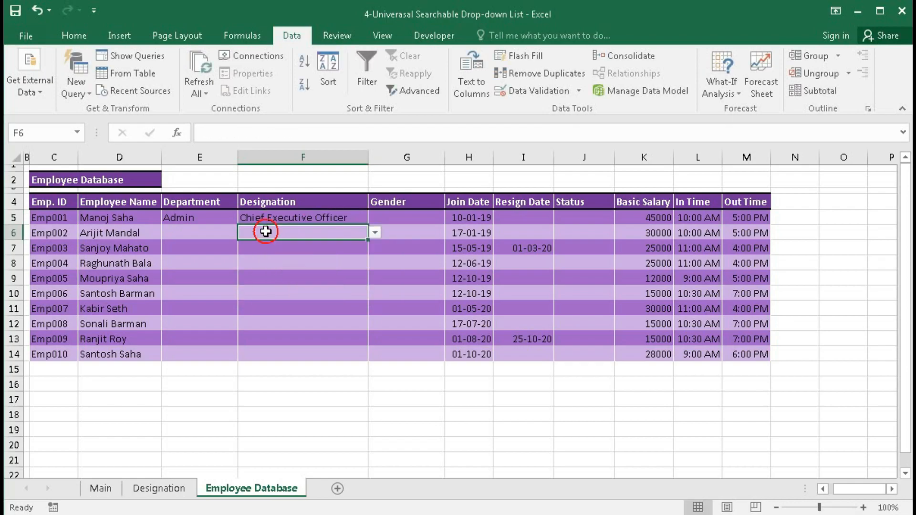
Search for "general manager" in F6 and choose General Manager as the designation for Emp002
left_click(376, 234)
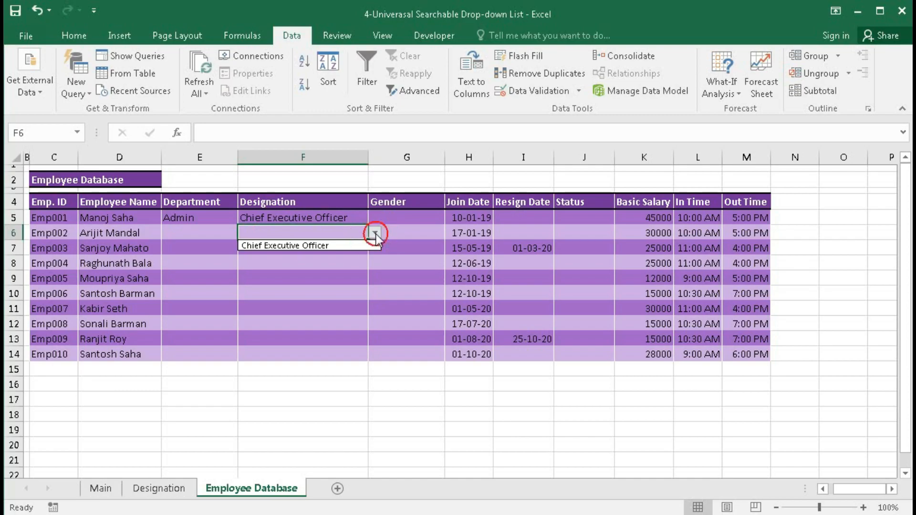
left_click(375, 233)
type("ge")
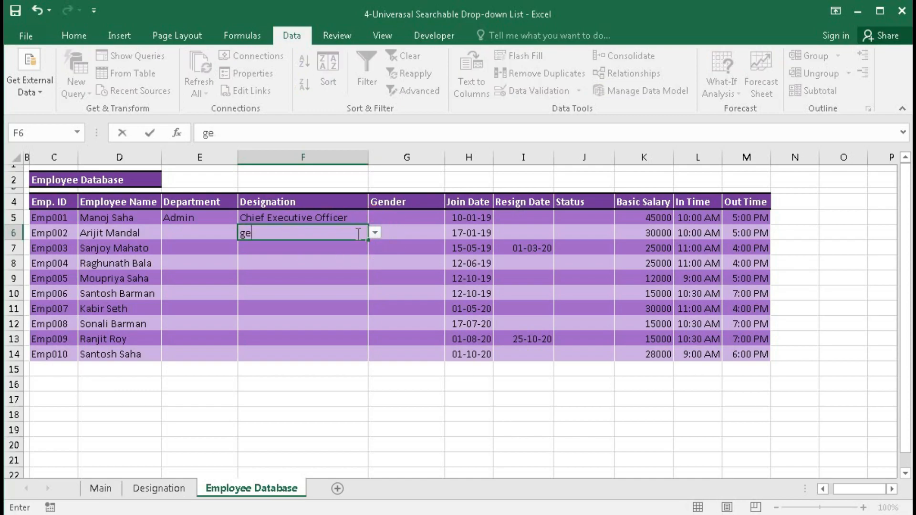
type("neral manager")
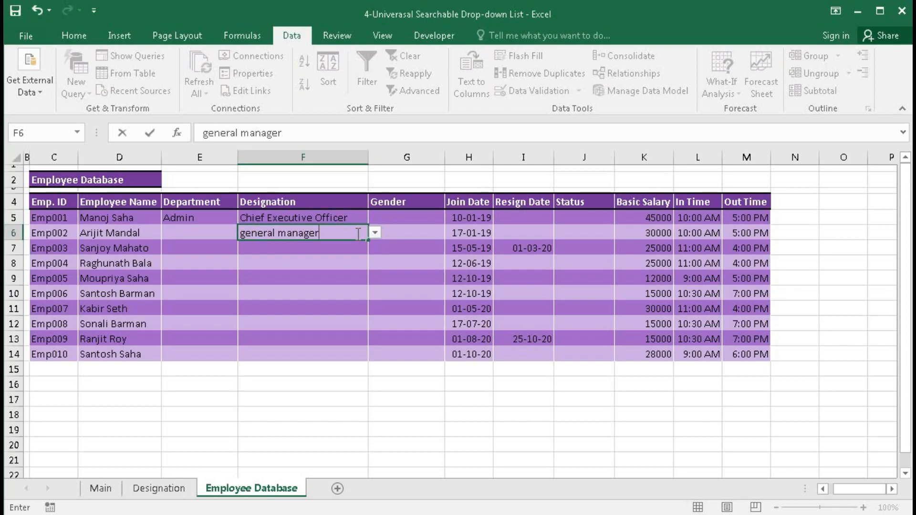
left_click(375, 234)
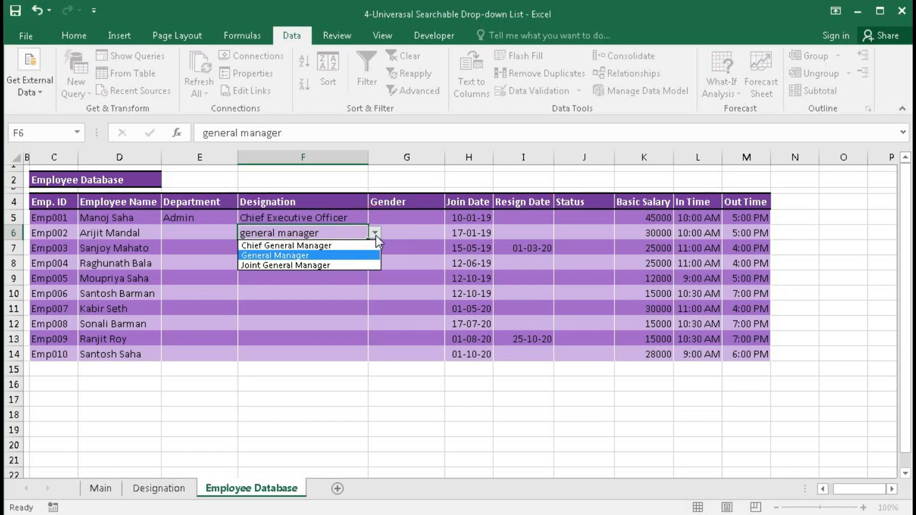
left_click(316, 256)
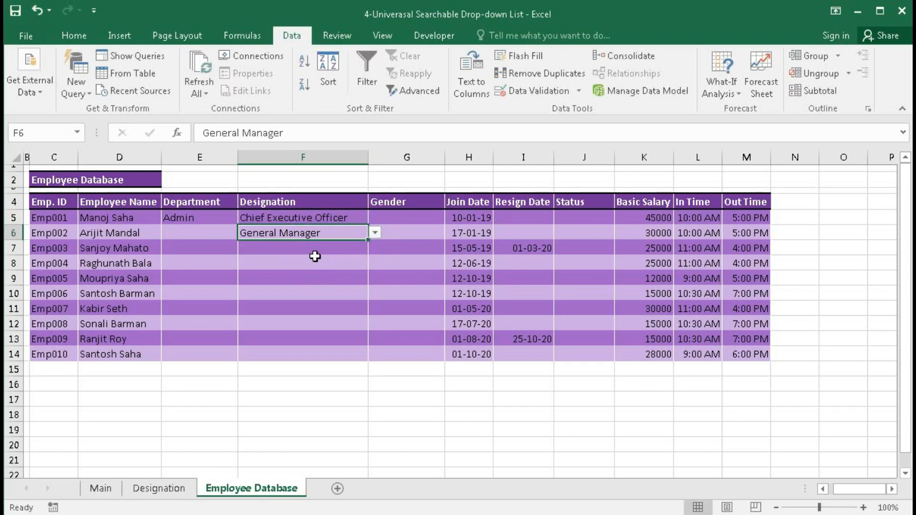
Search for "security" in F7 and choose Chief Security Officer as the designation for Emp003
left_click(311, 245)
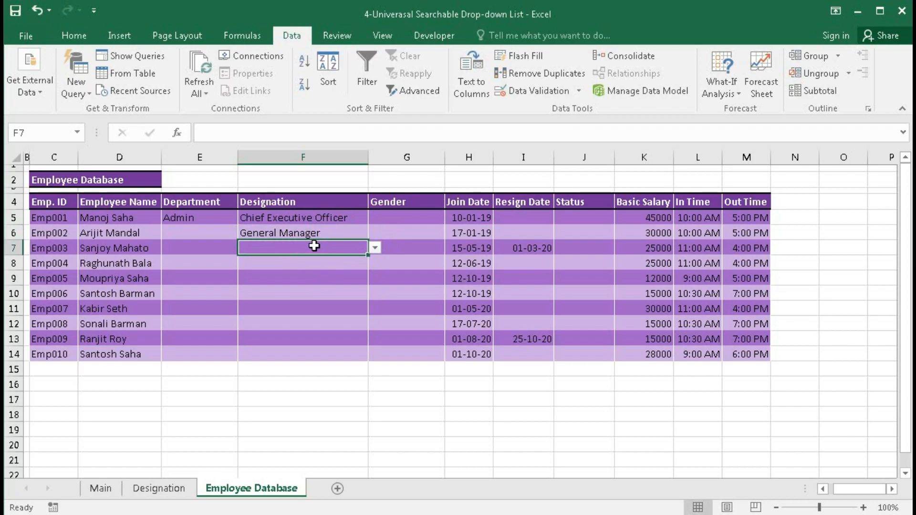
type("security")
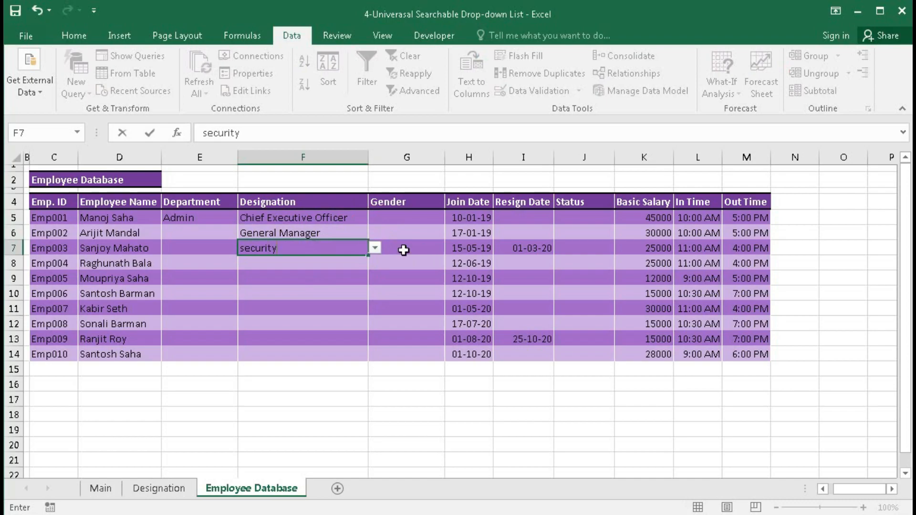
left_click(374, 247)
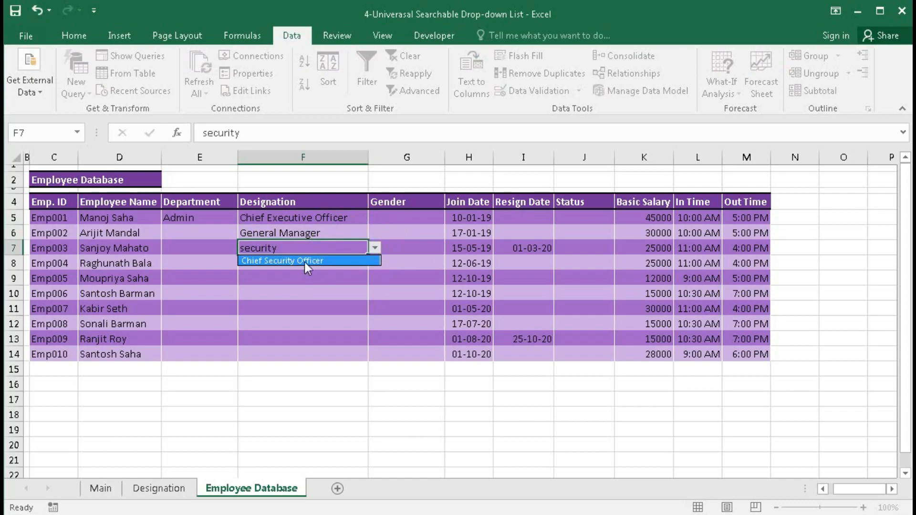
left_click(304, 262)
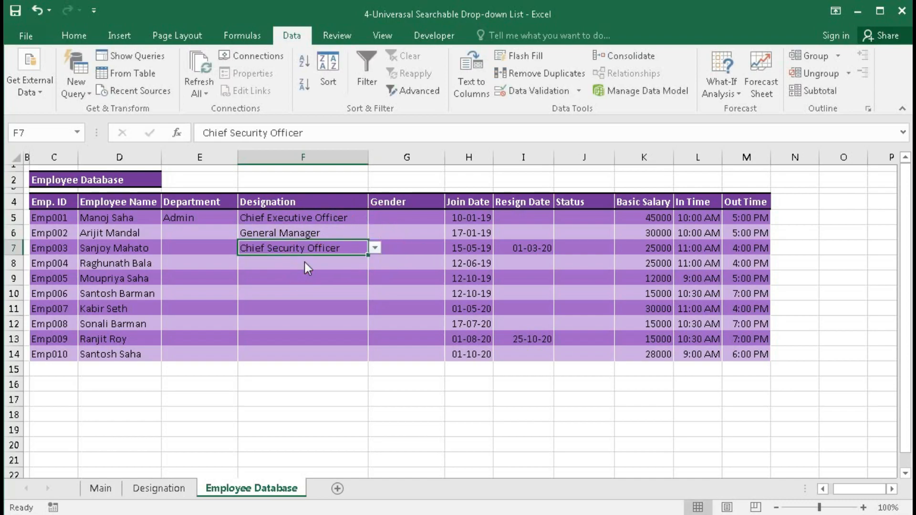